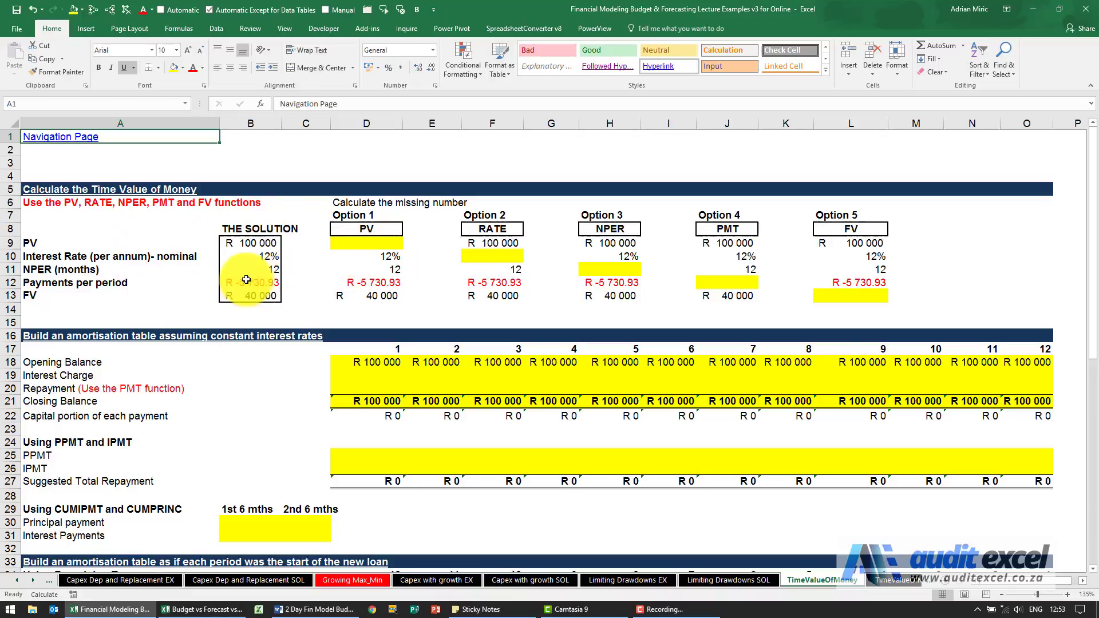
# Review the worked solution's present value, rate, months, payment and future value in column B.
pyautogui.click(272, 240)
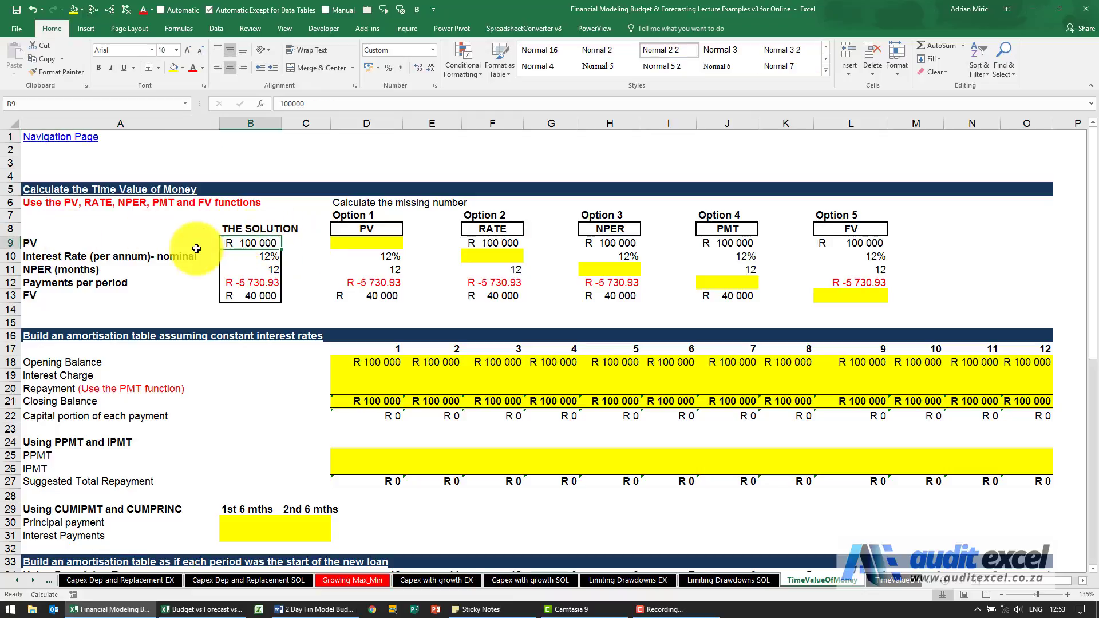
pyautogui.click(173, 256)
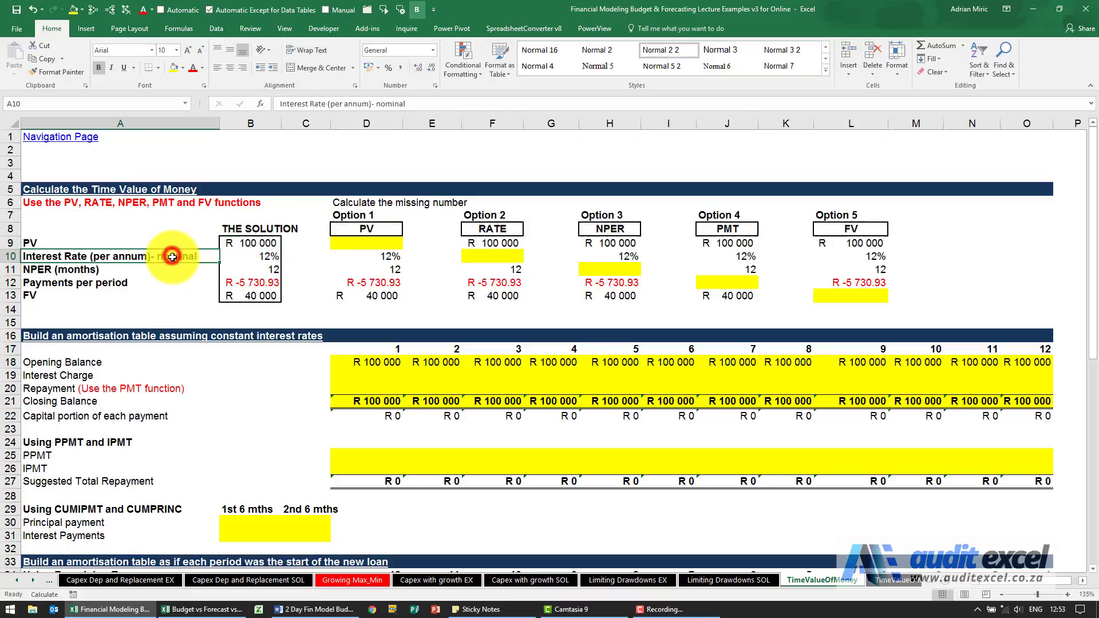
pyautogui.click(257, 269)
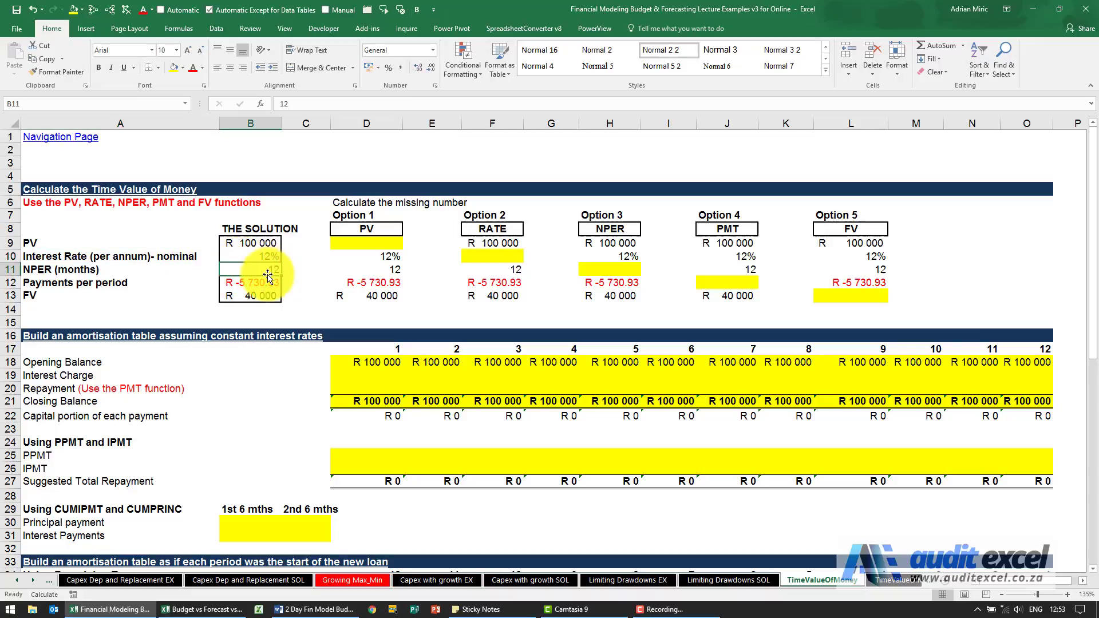
pyautogui.click(261, 281)
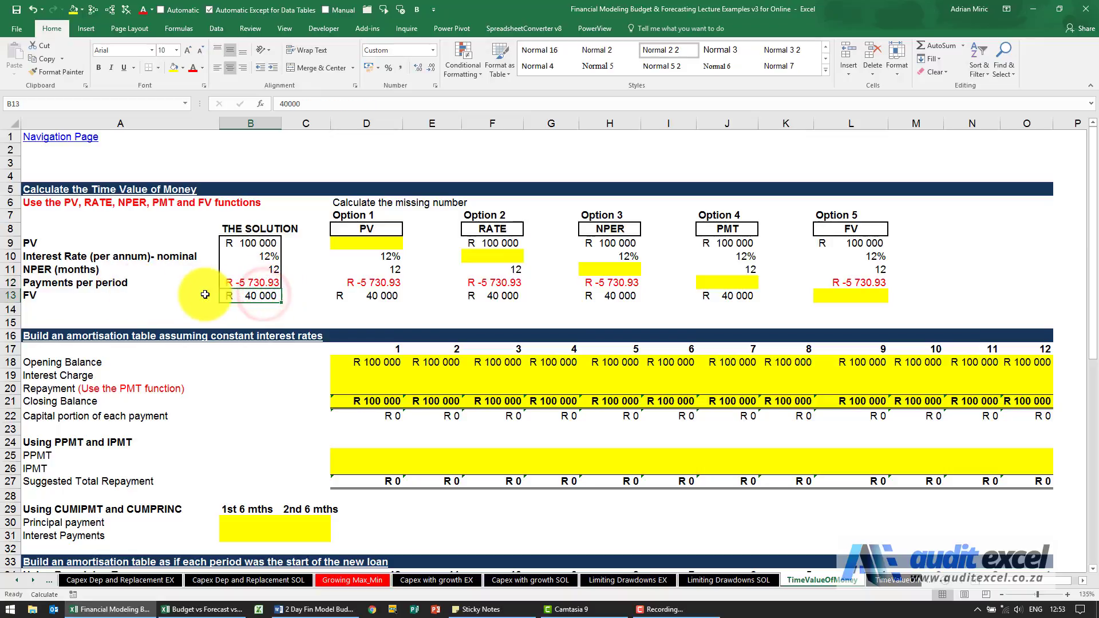
pyautogui.click(251, 297)
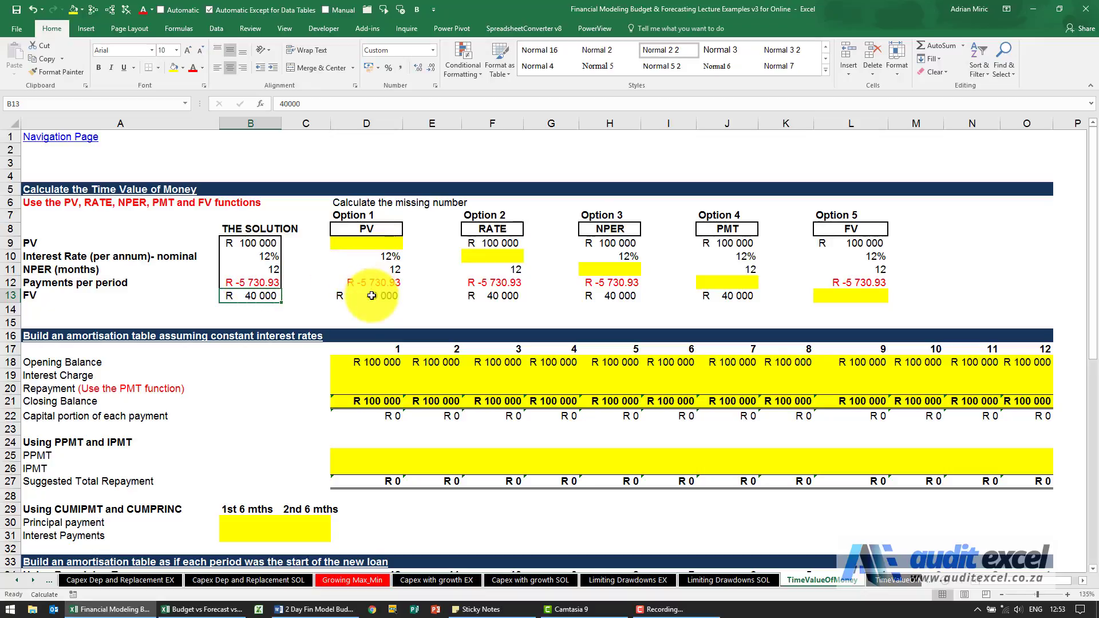
# Insert the PV function into Option 1's empty cell D9.
pyautogui.click(369, 243)
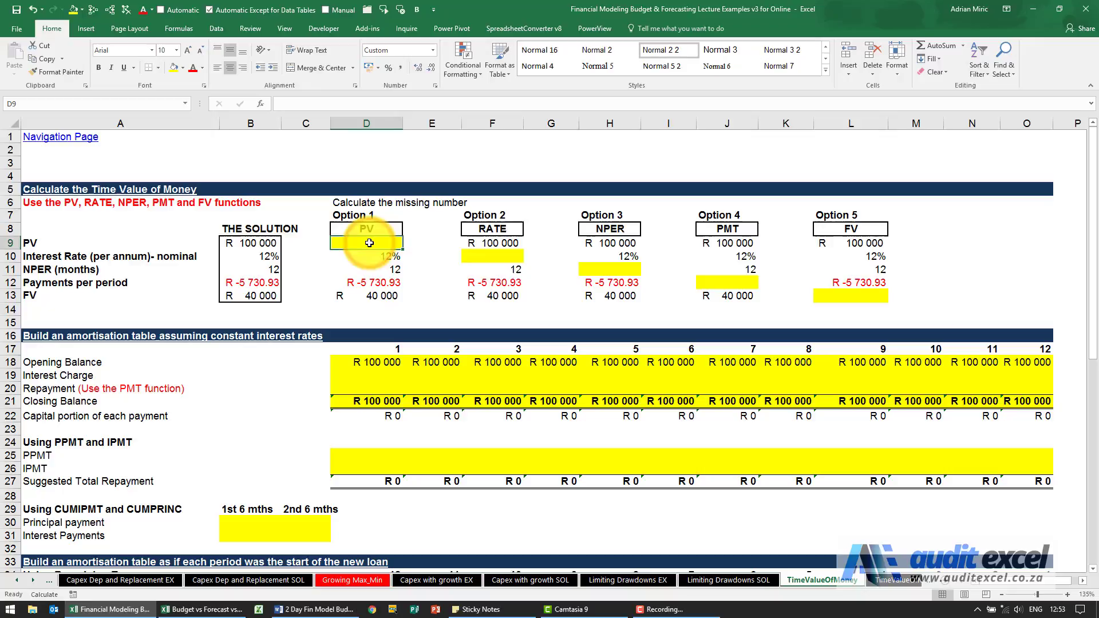
pyautogui.click(260, 103)
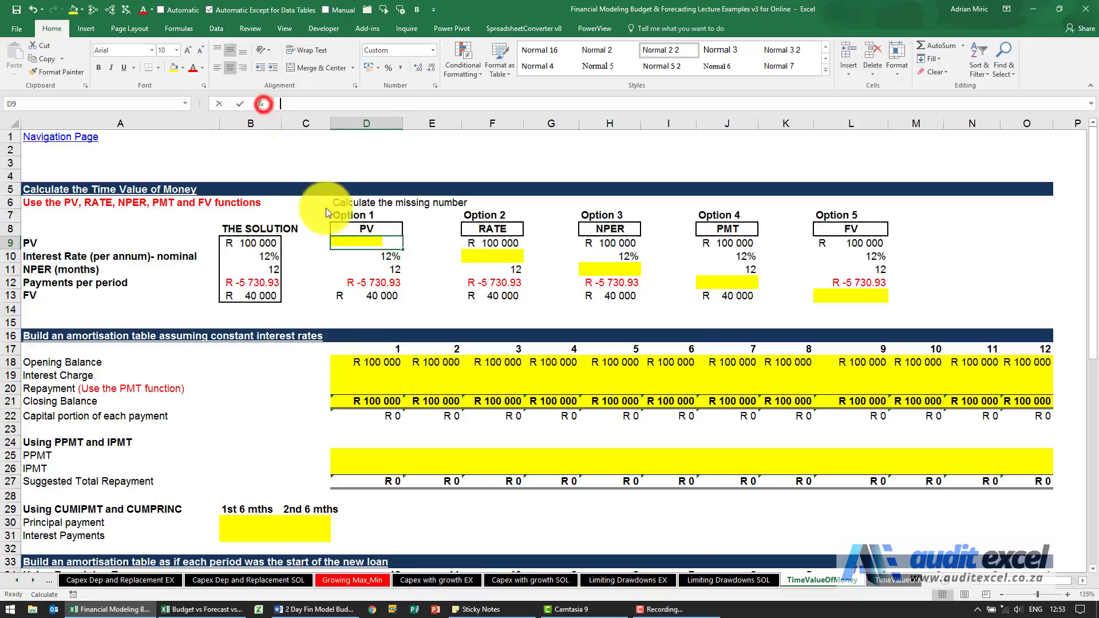
pyautogui.click(545, 436)
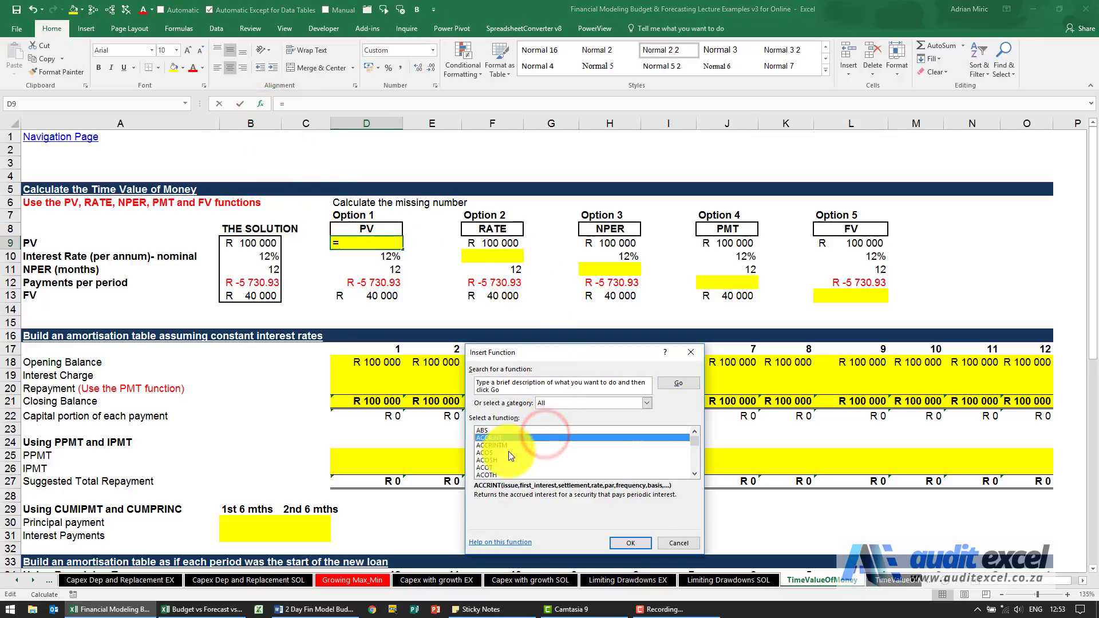
pyautogui.write('pv')
pyautogui.press('Return')
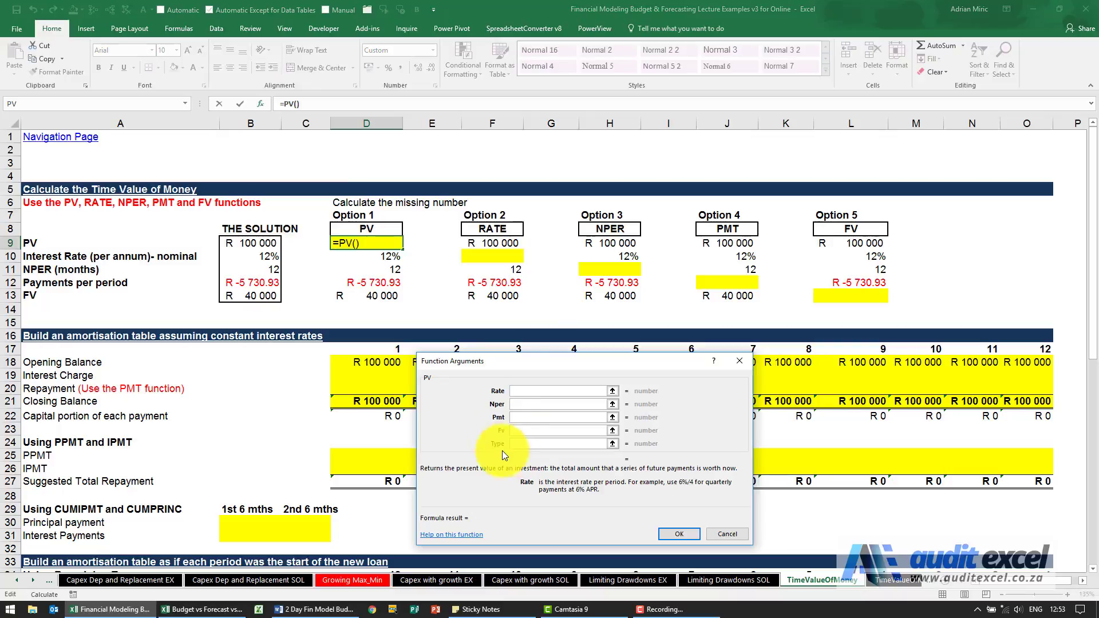
pyautogui.moveTo(501, 377); pyautogui.dragTo(340, 298)
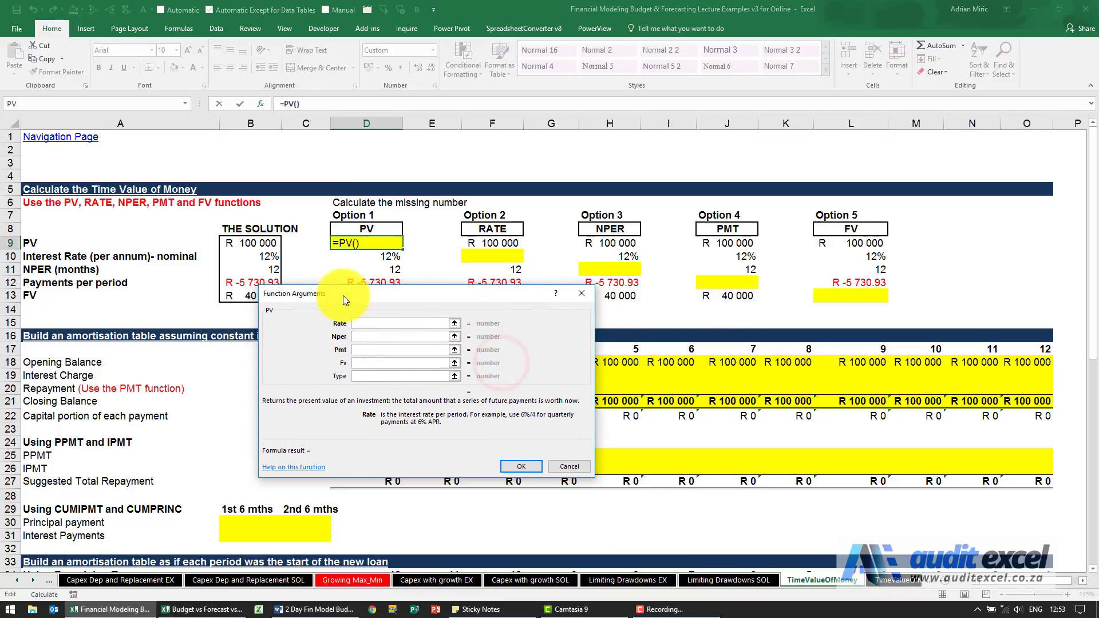
# Fill the PV arguments with Rate D10/12, Nper D11, Pmt D12 and Fv D13.
pyautogui.click(369, 256)
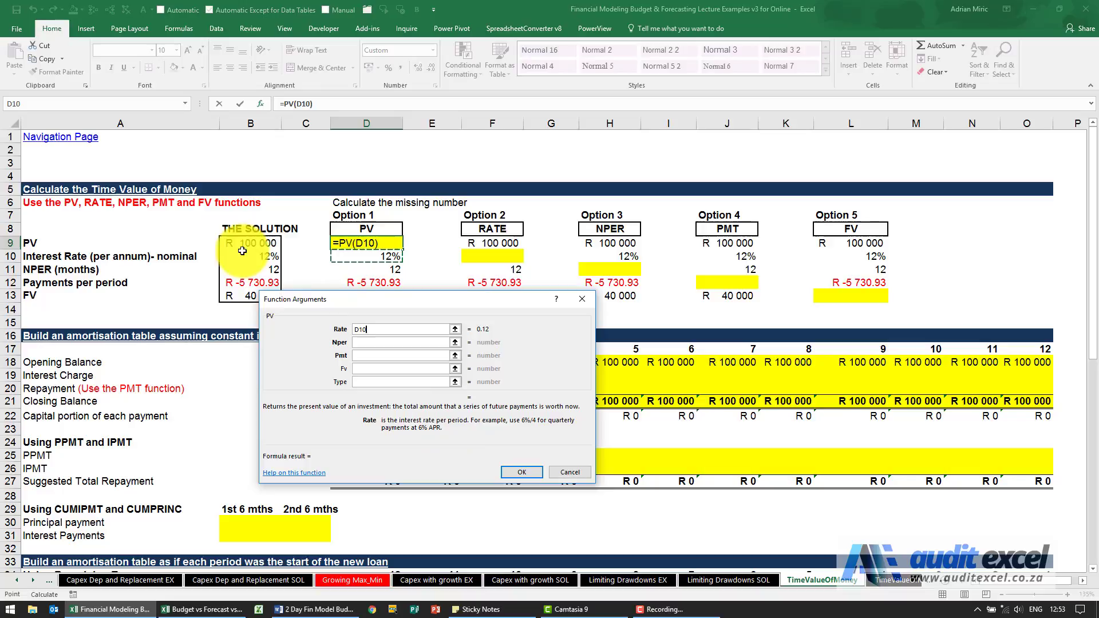
pyautogui.click(381, 328)
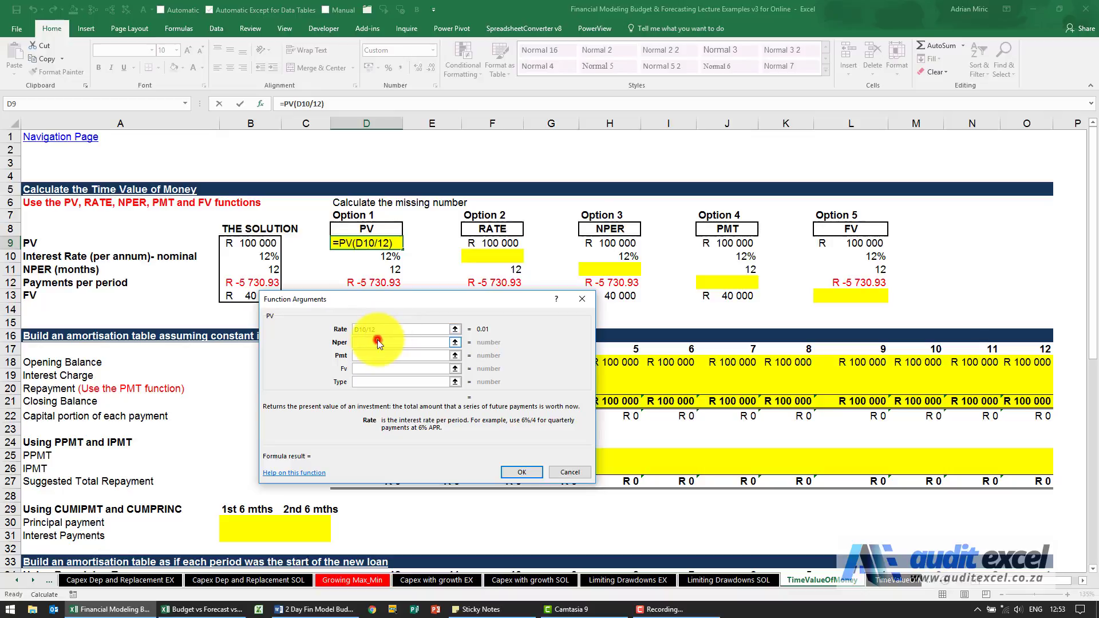
pyautogui.click(377, 342)
pyautogui.click(372, 269)
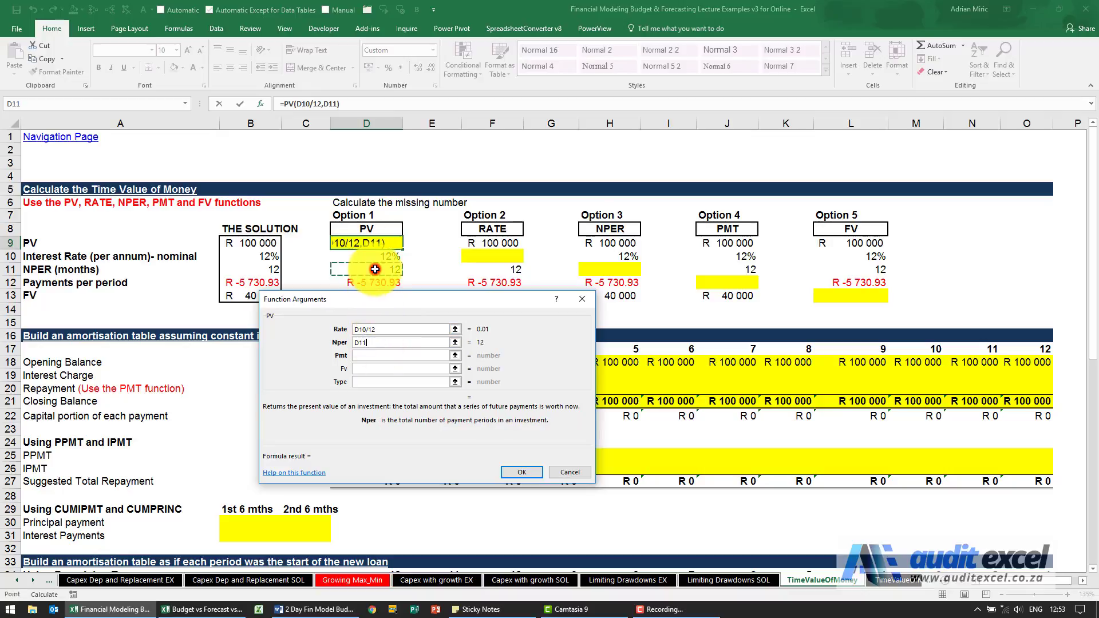
pyautogui.click(373, 354)
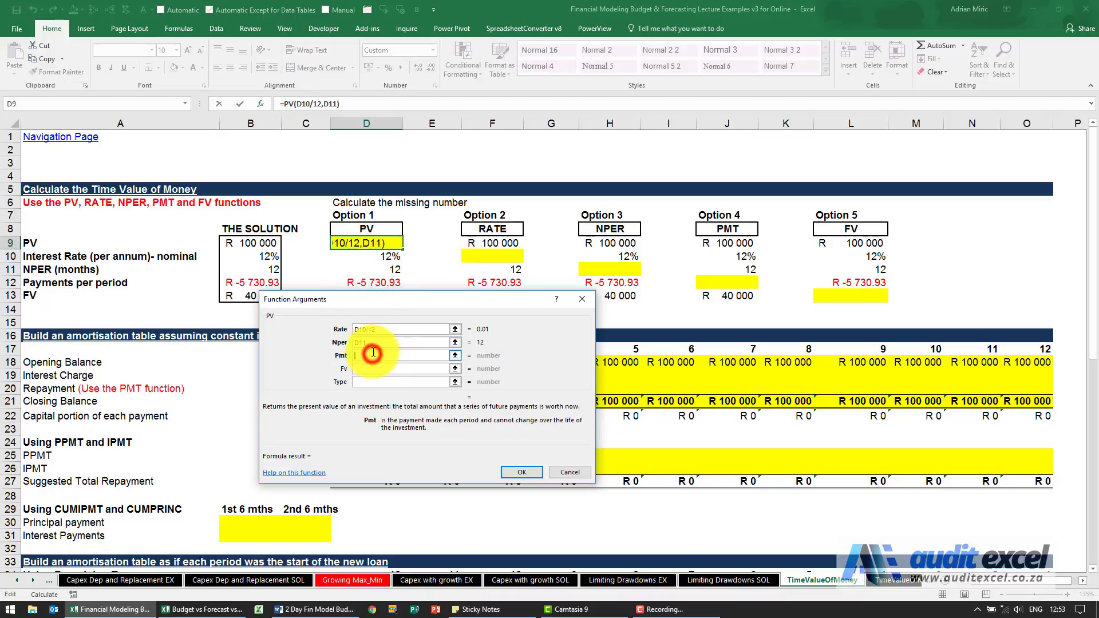
pyautogui.click(372, 283)
pyautogui.moveTo(377, 303); pyautogui.dragTo(368, 347)
pyautogui.click(363, 412)
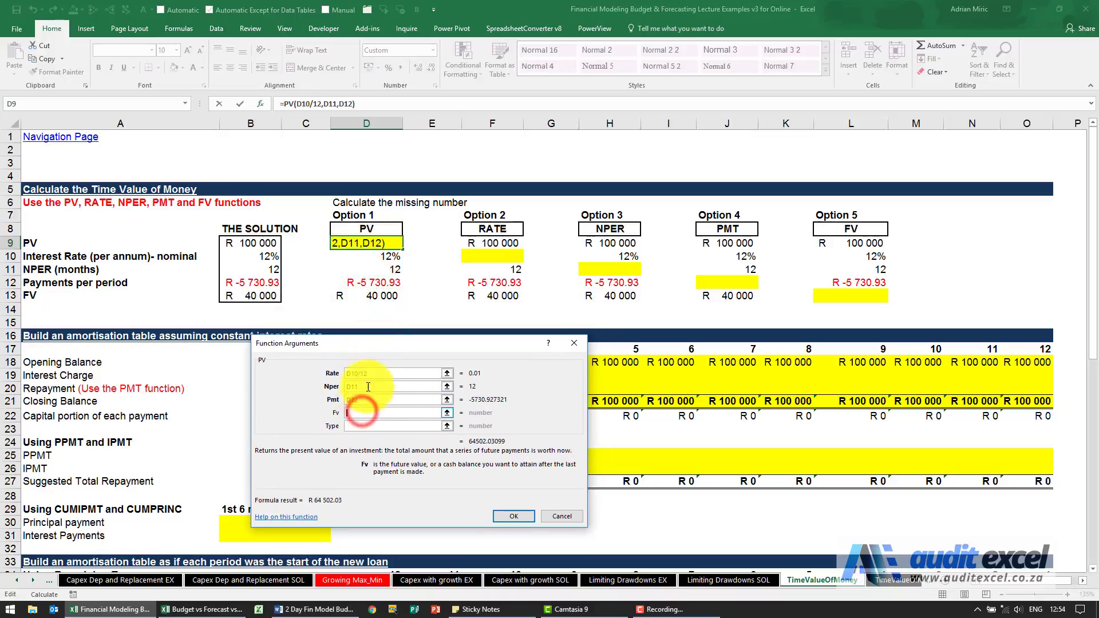
pyautogui.click(380, 296)
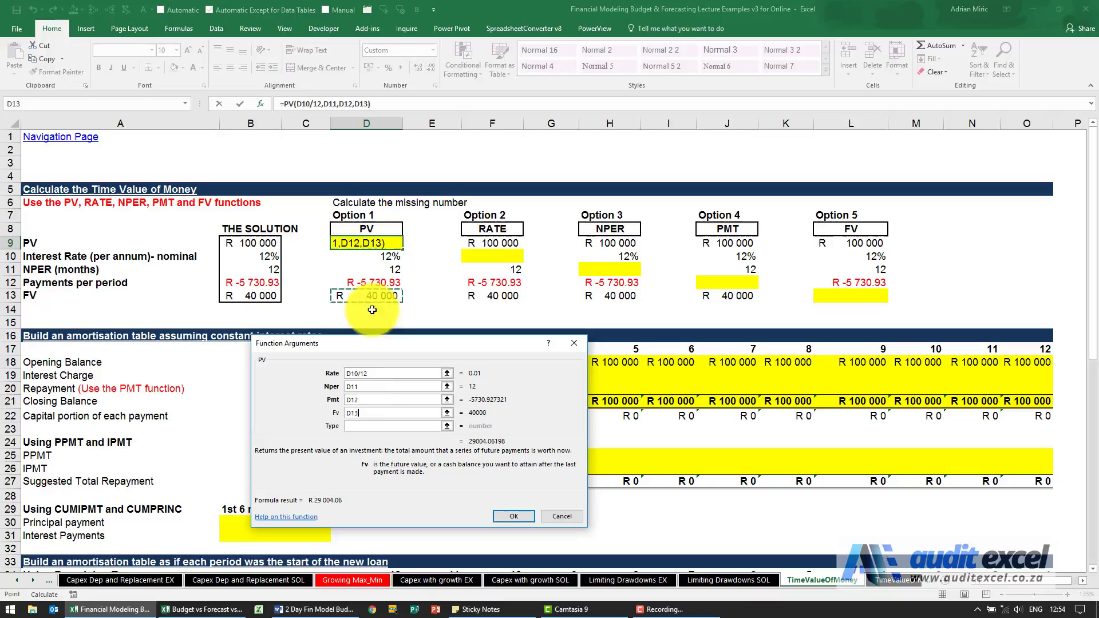
# Change Fv to -D13, set Type 0 and confirm, so D9 returns R 100 000.
pyautogui.click(348, 412)
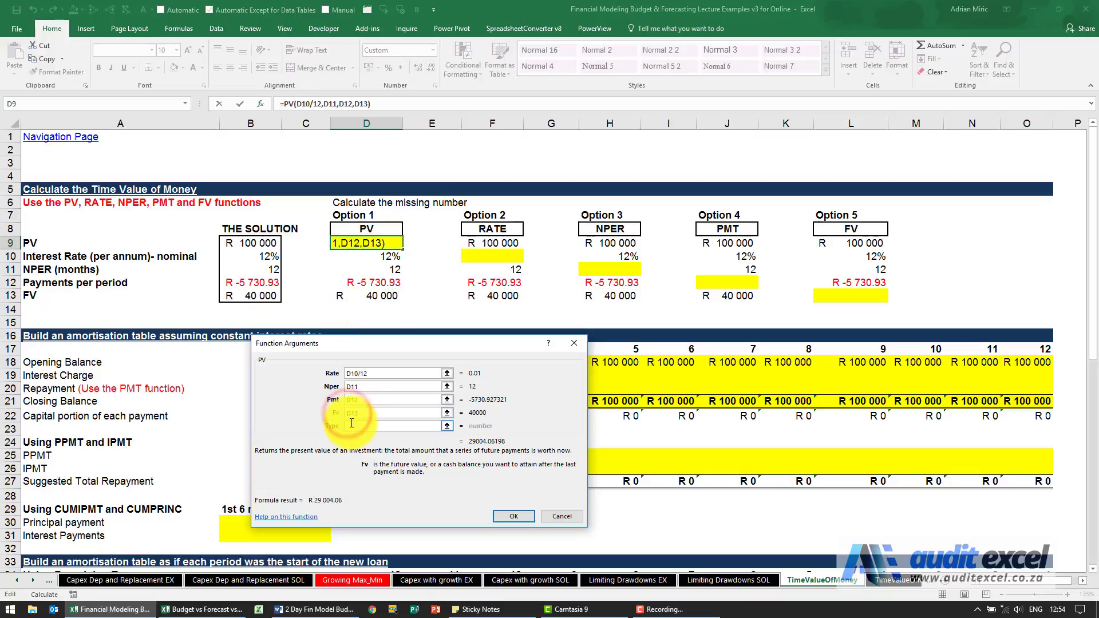
pyautogui.write('-')
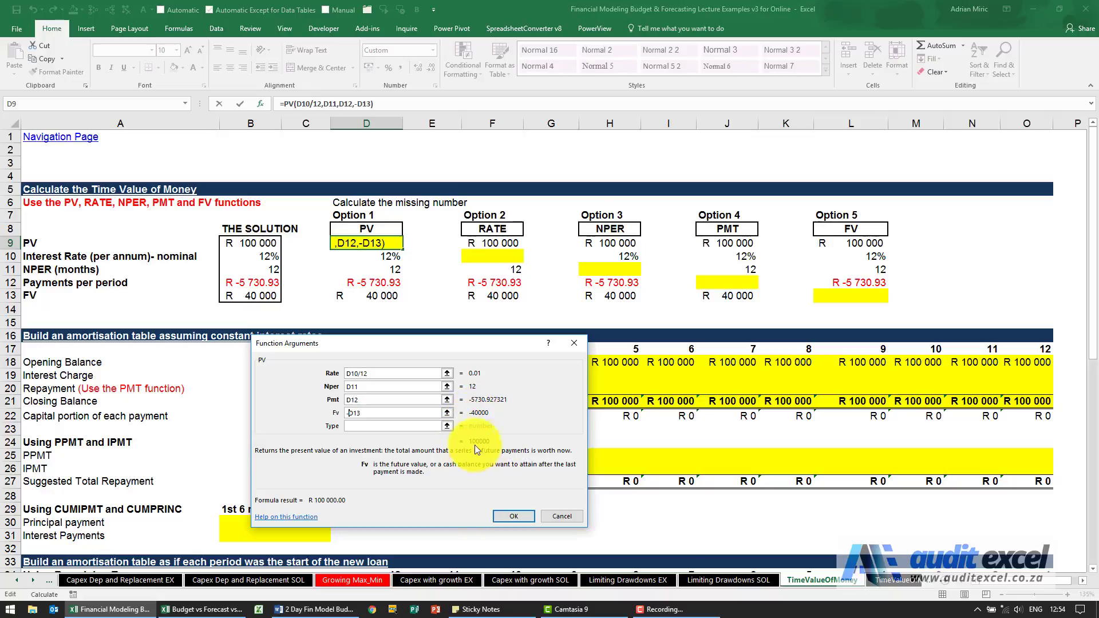
pyautogui.click(392, 427)
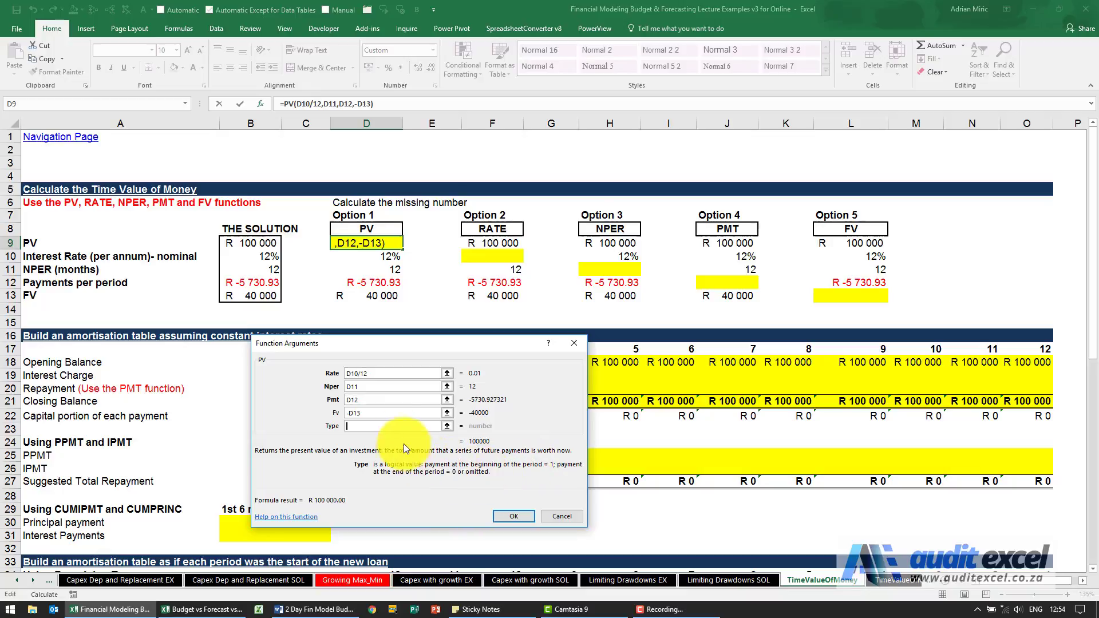
pyautogui.write('0')
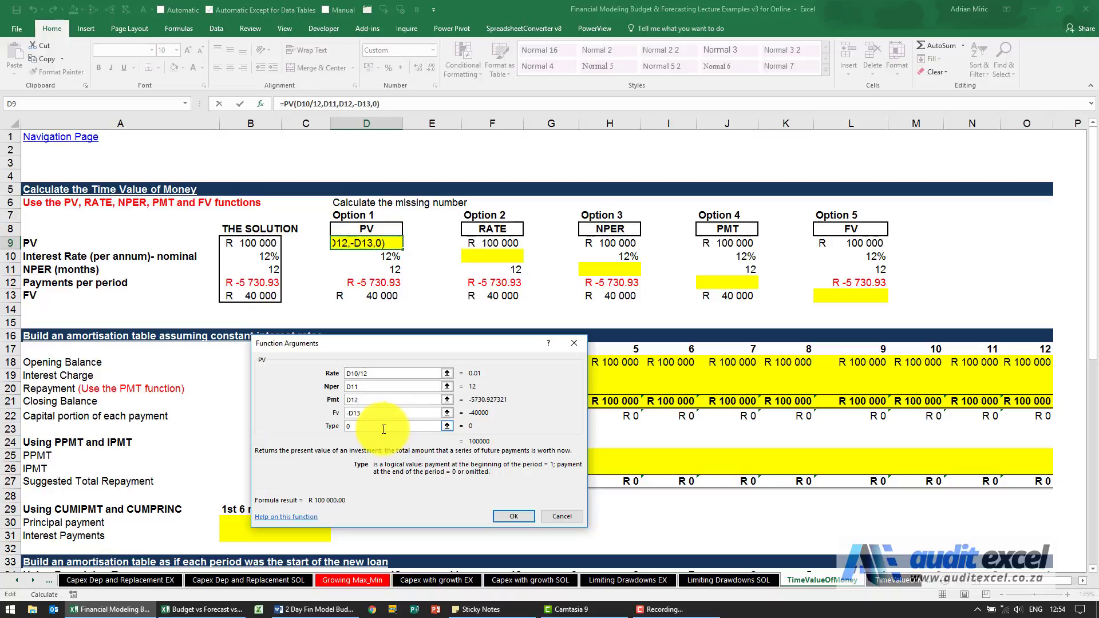
pyautogui.click(502, 516)
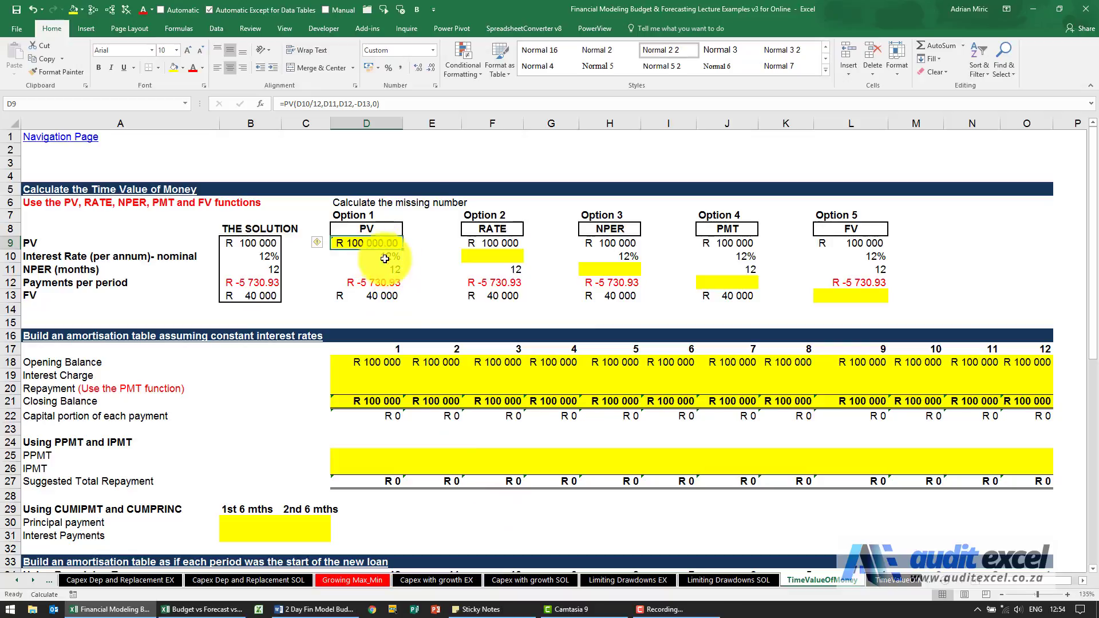
# Insert the RATE function into Option 2's empty interest rate cell F10.
pyautogui.click(500, 359)
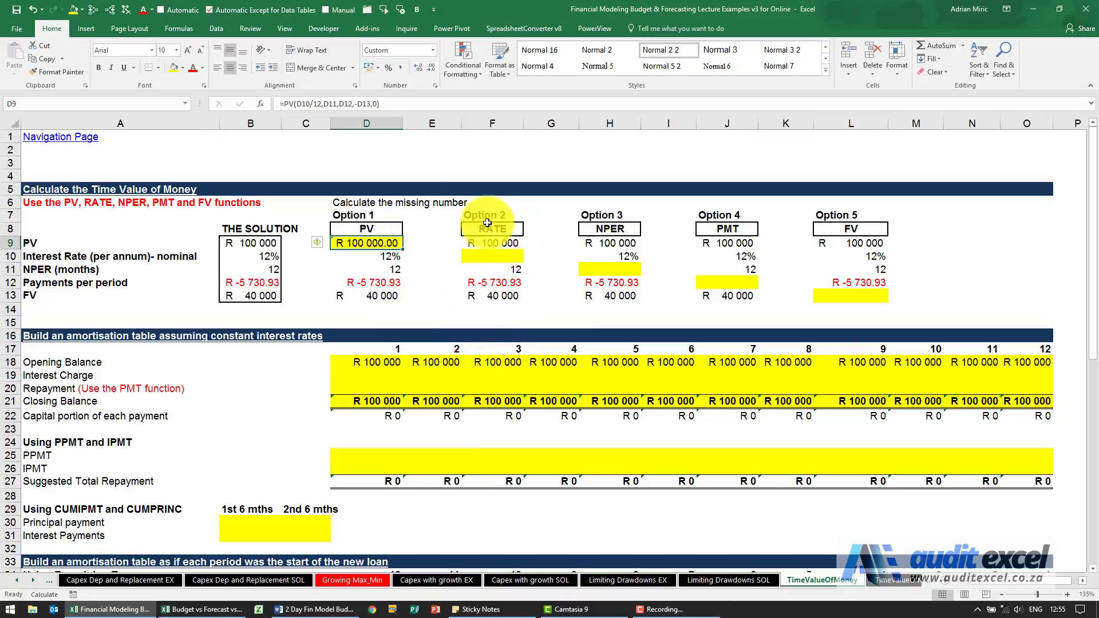
pyautogui.click(501, 245)
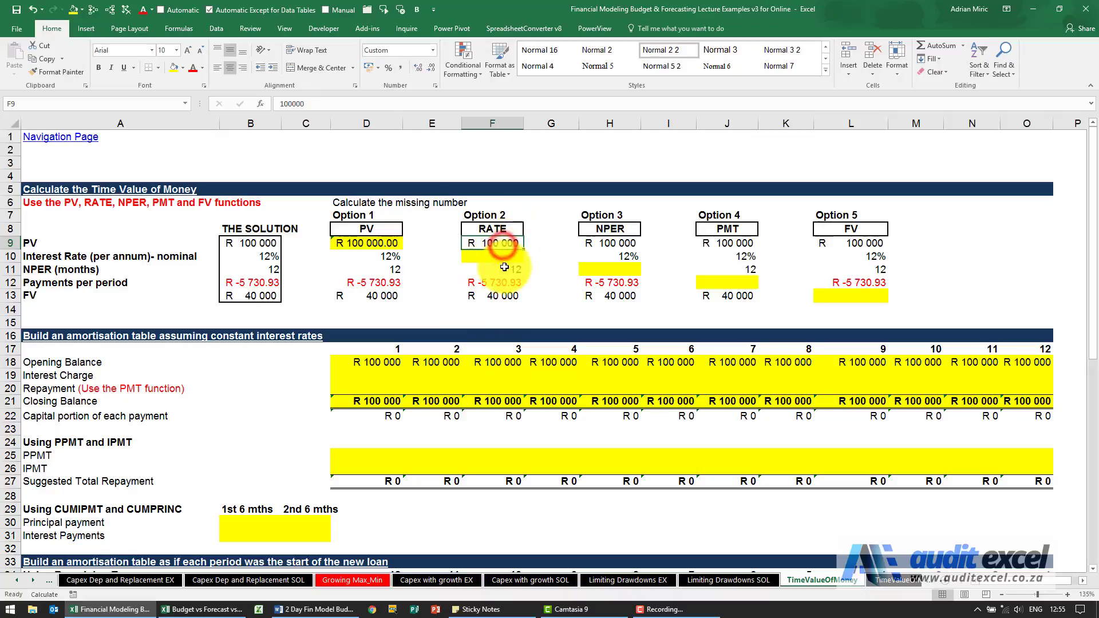
pyautogui.moveTo(503, 268); pyautogui.dragTo(495, 295)
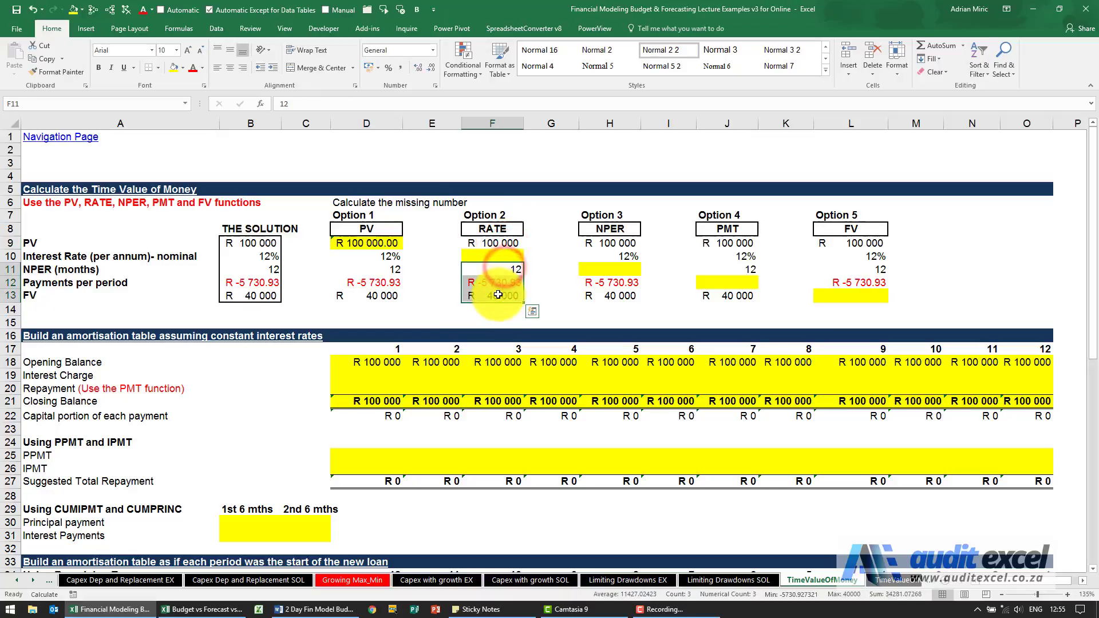
pyautogui.click(496, 258)
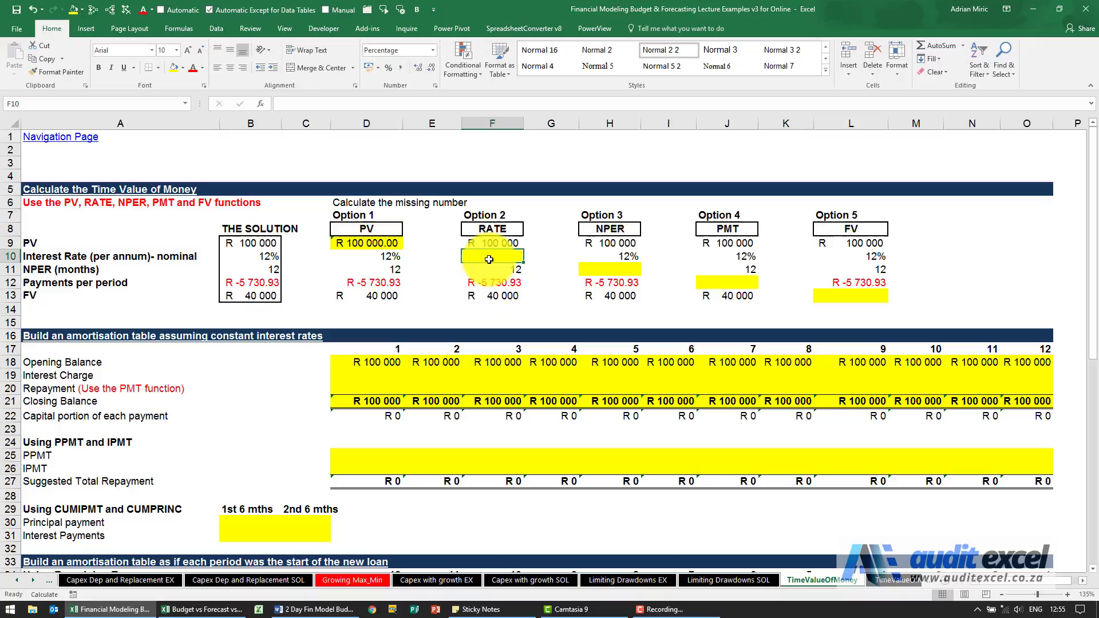
pyautogui.click(260, 105)
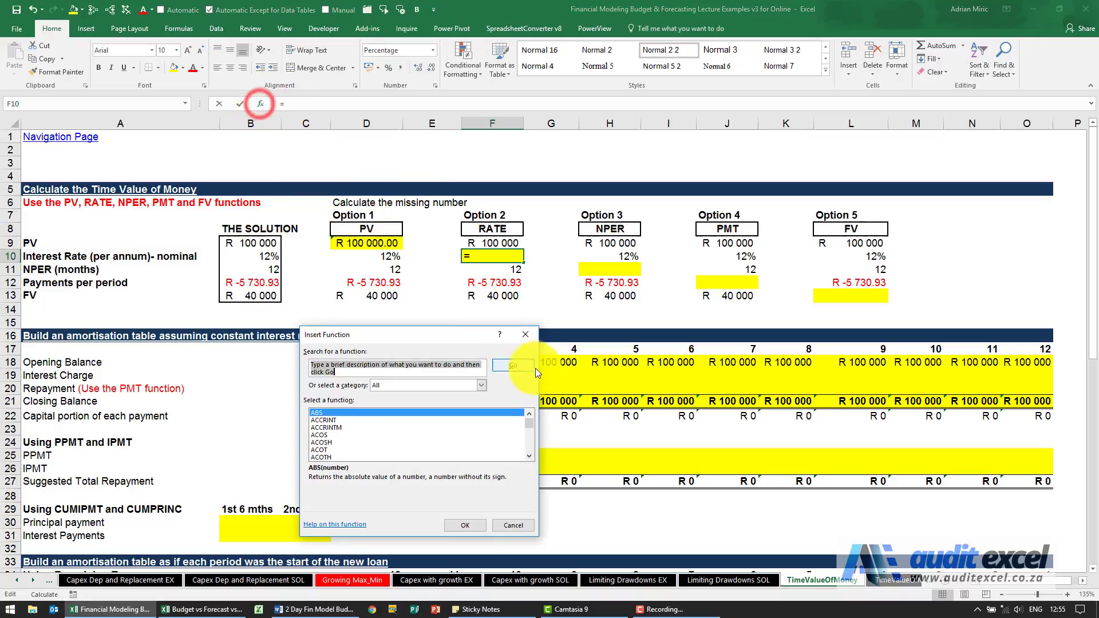
pyautogui.click(438, 435)
pyautogui.write('rate')
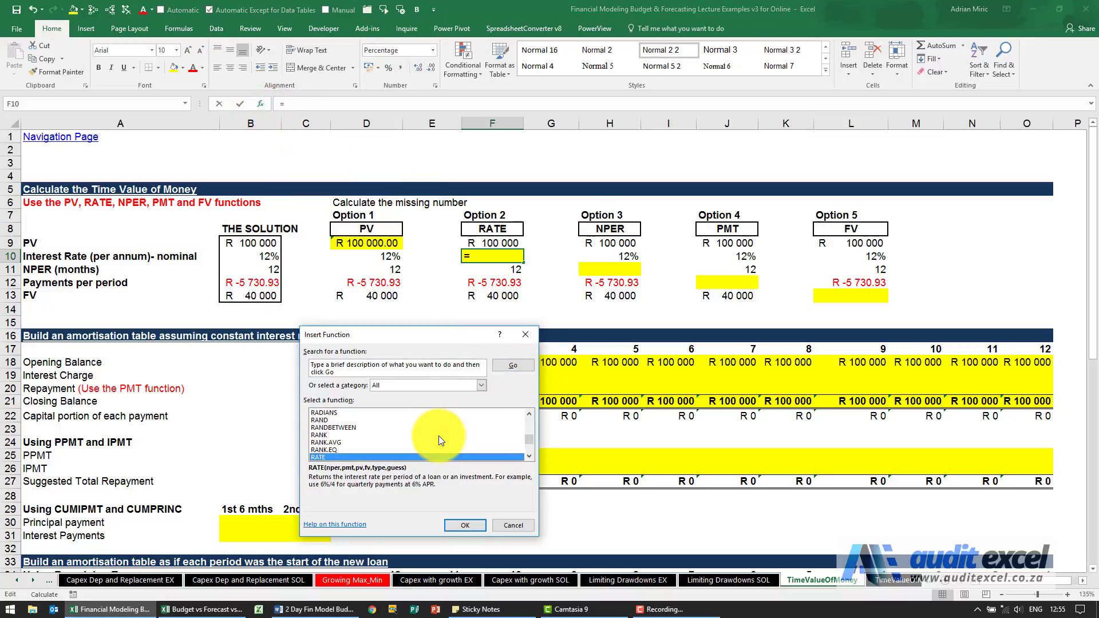
pyautogui.press('Return')
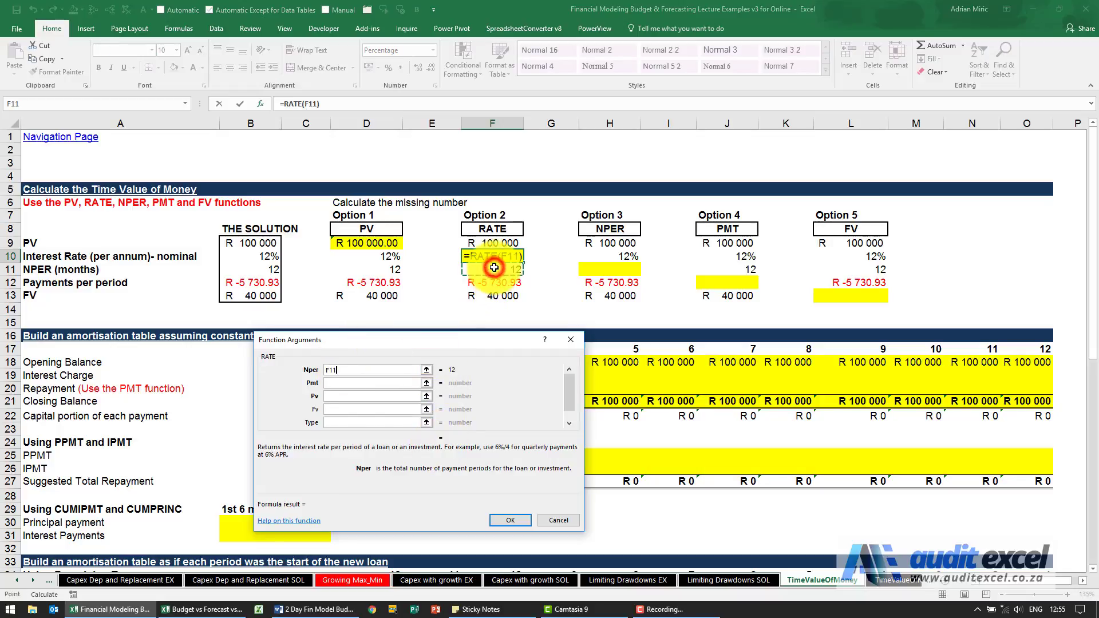
# Fill the RATE arguments with Nper F11, Pmt F12, Pv F9 and Fv -F13.
pyautogui.click(365, 383)
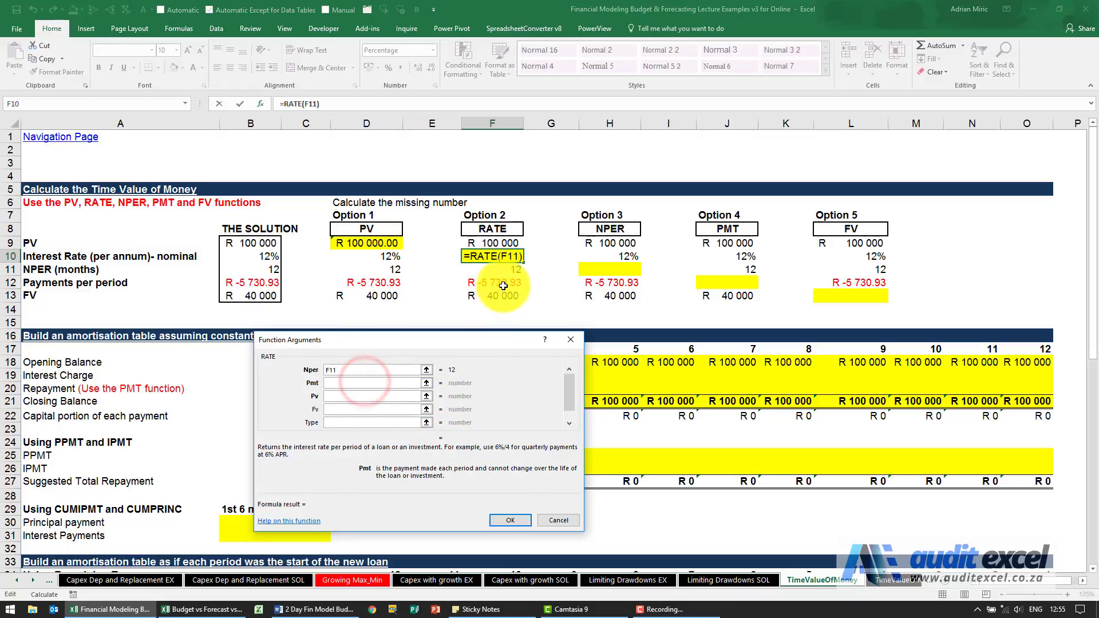
pyautogui.click(503, 285)
pyautogui.click(363, 395)
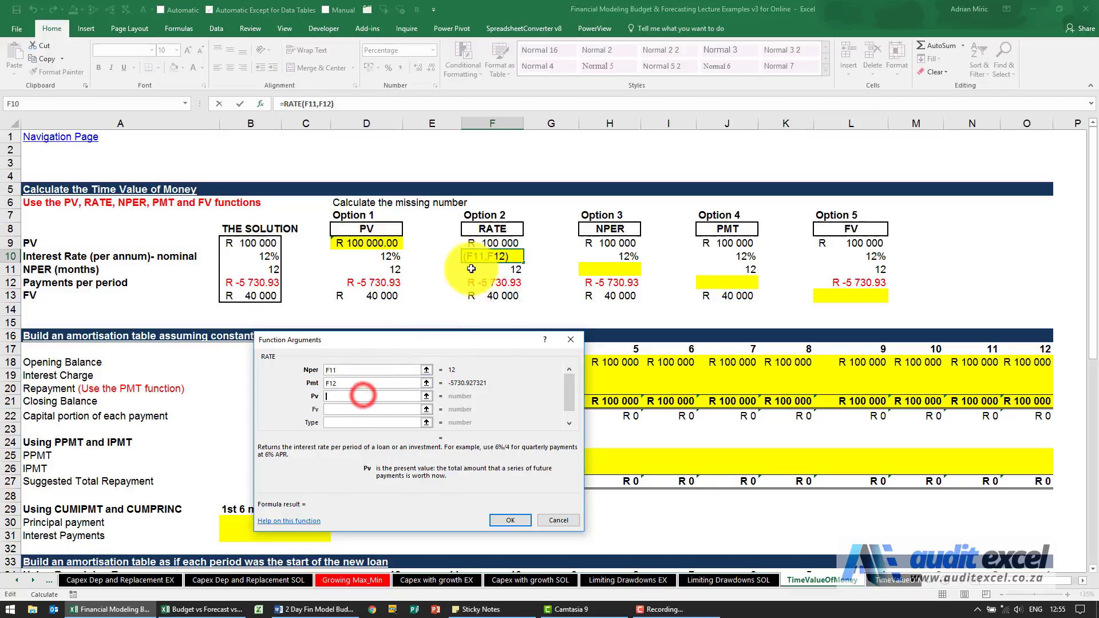
pyautogui.click(492, 242)
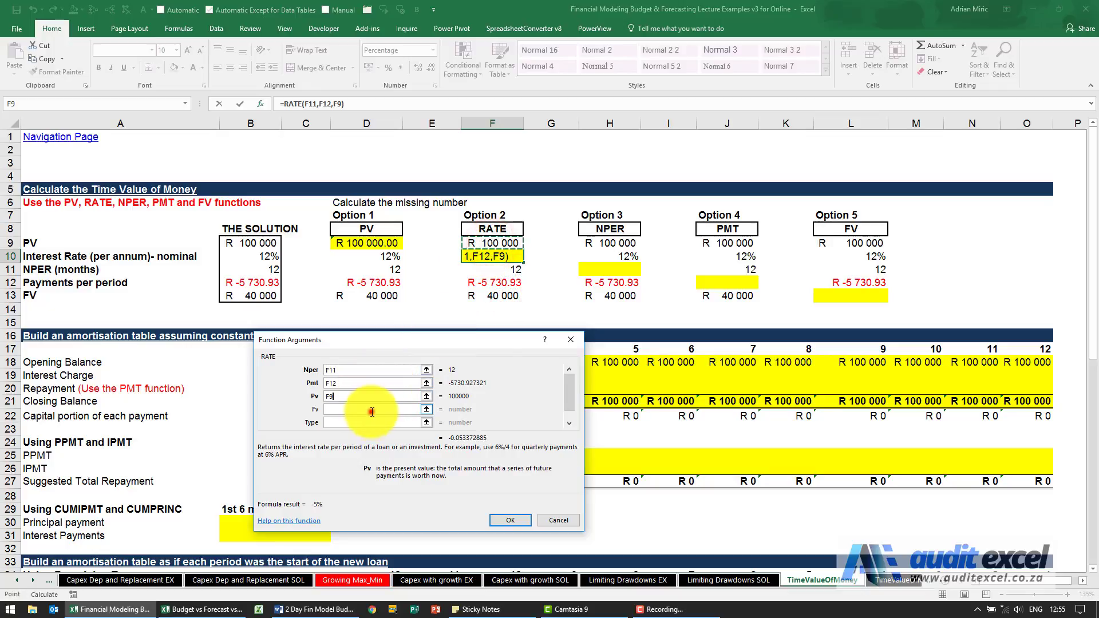
pyautogui.click(372, 409)
pyautogui.write('-')
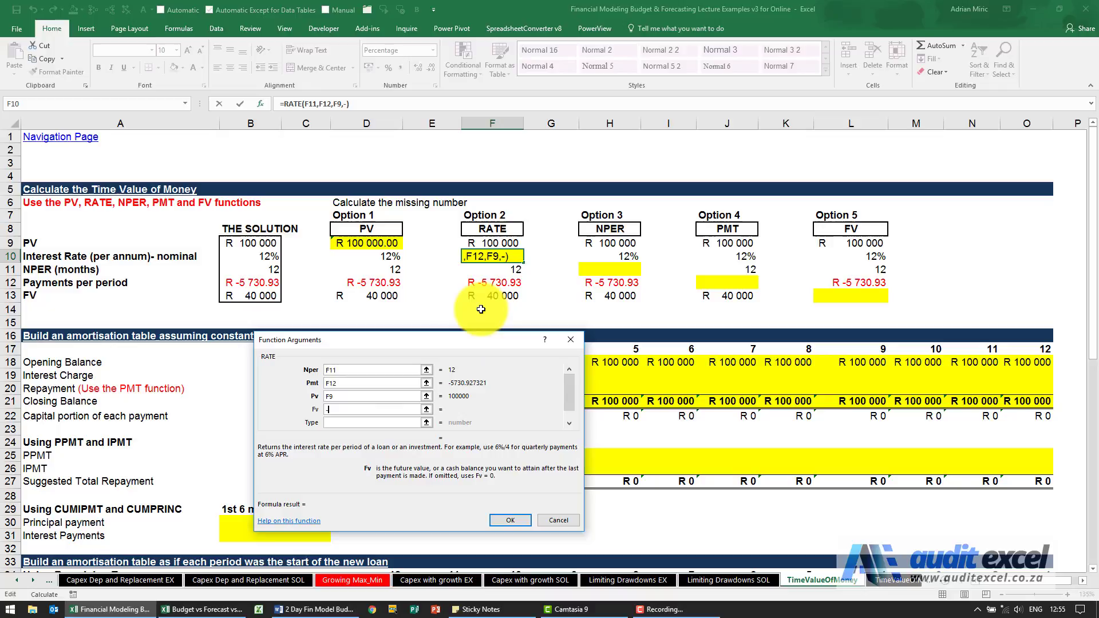
pyautogui.click(491, 297)
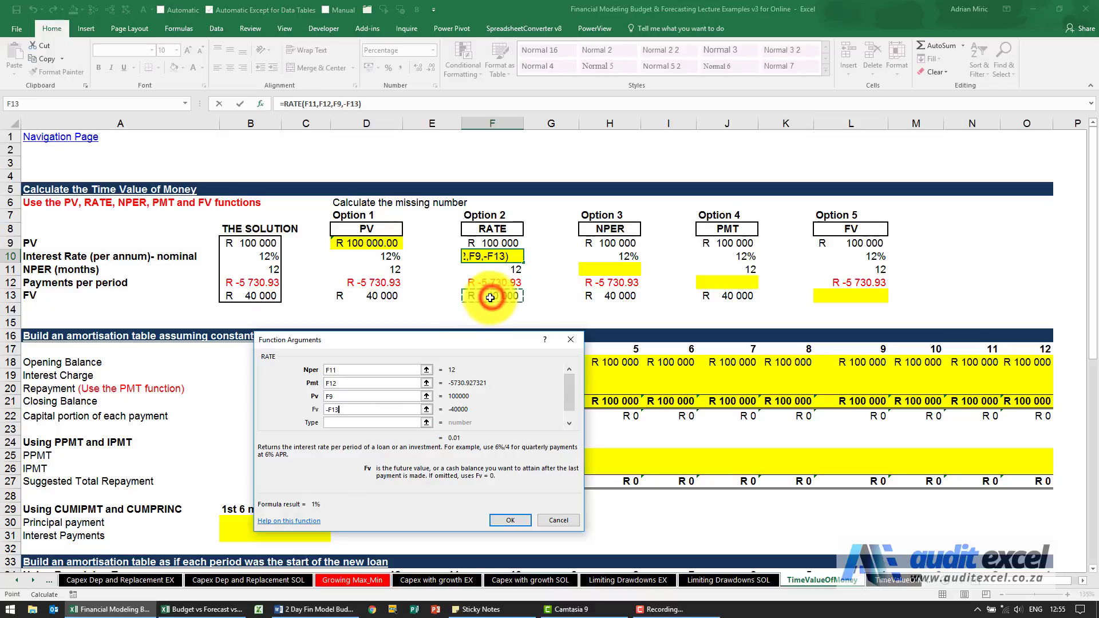
pyautogui.click(380, 422)
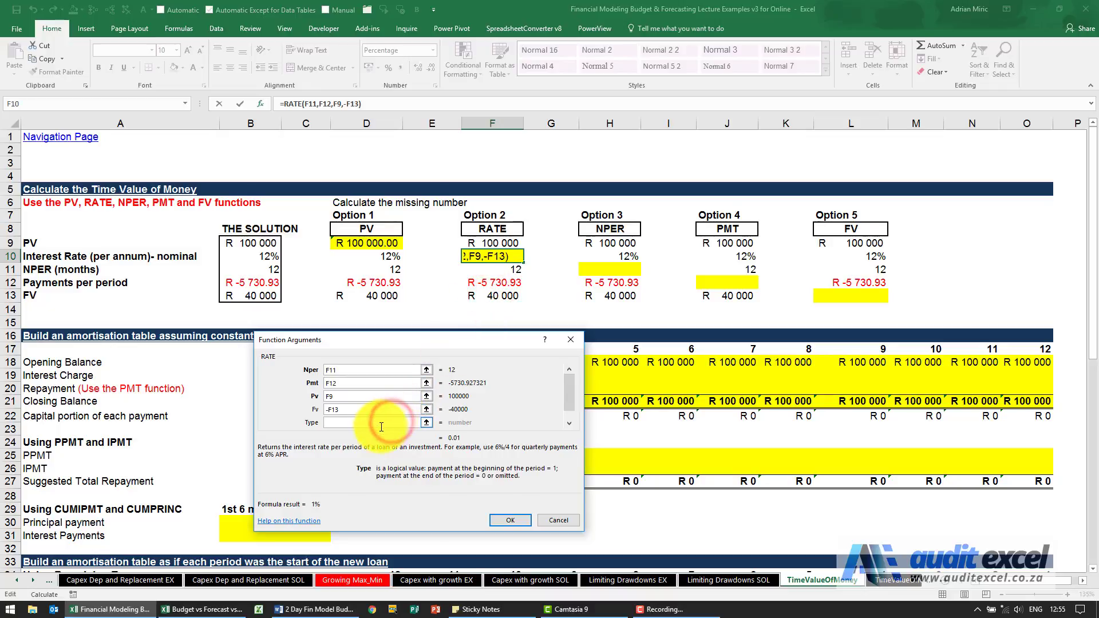
# Finish F10 as =RATE(F11,F12,F9,-F13,0)*12 so it shows 12%, then select H11.
pyautogui.write('0')
pyautogui.click(502, 517)
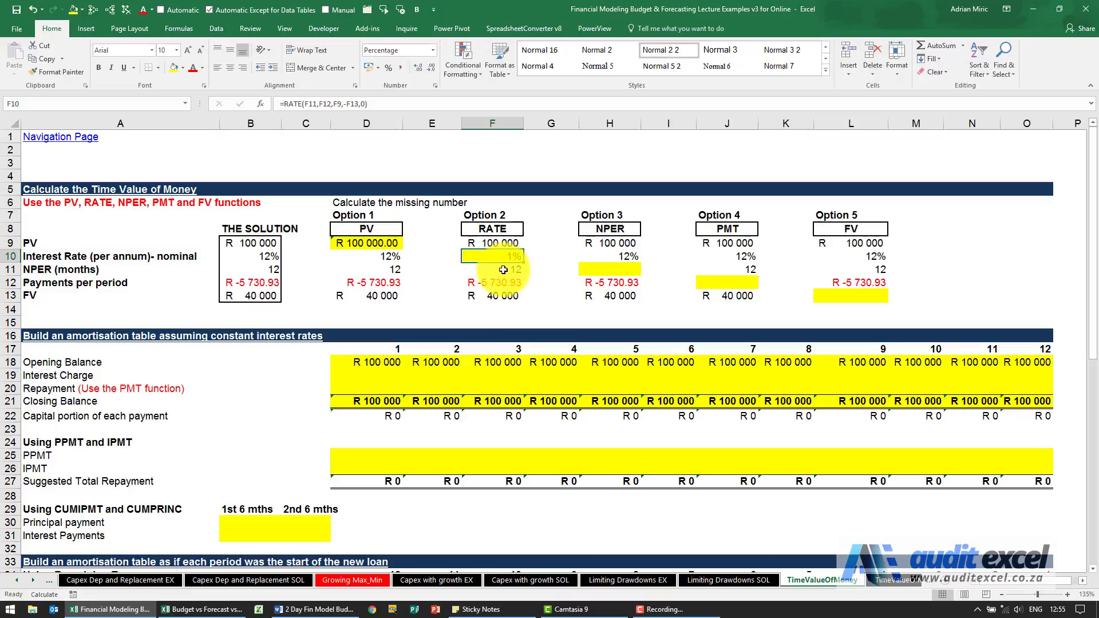
pyautogui.click(392, 104)
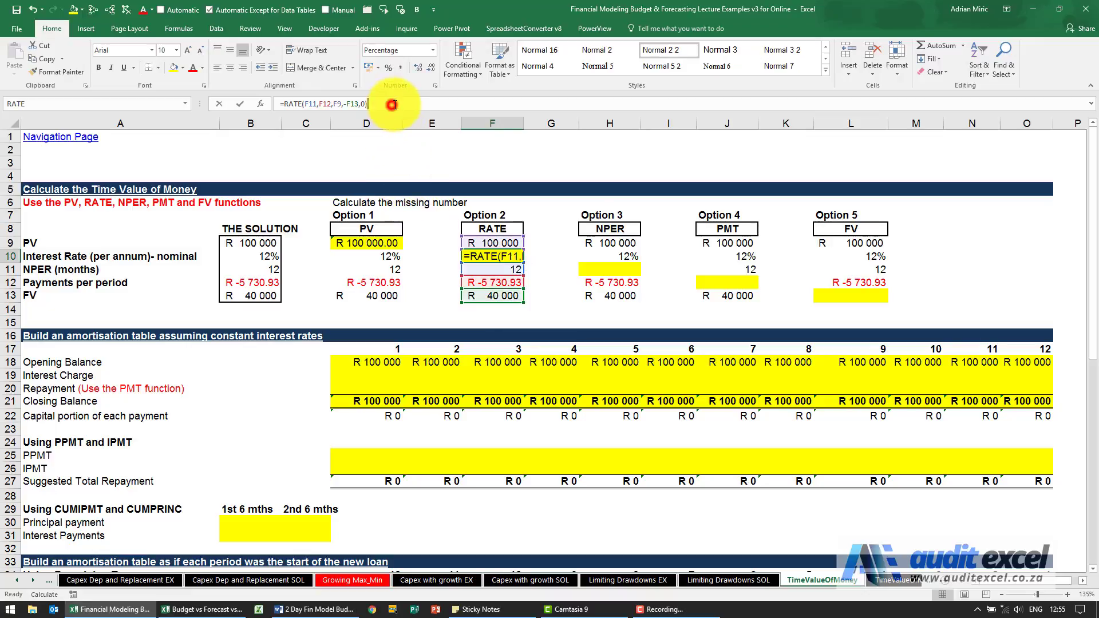
pyautogui.write('*')
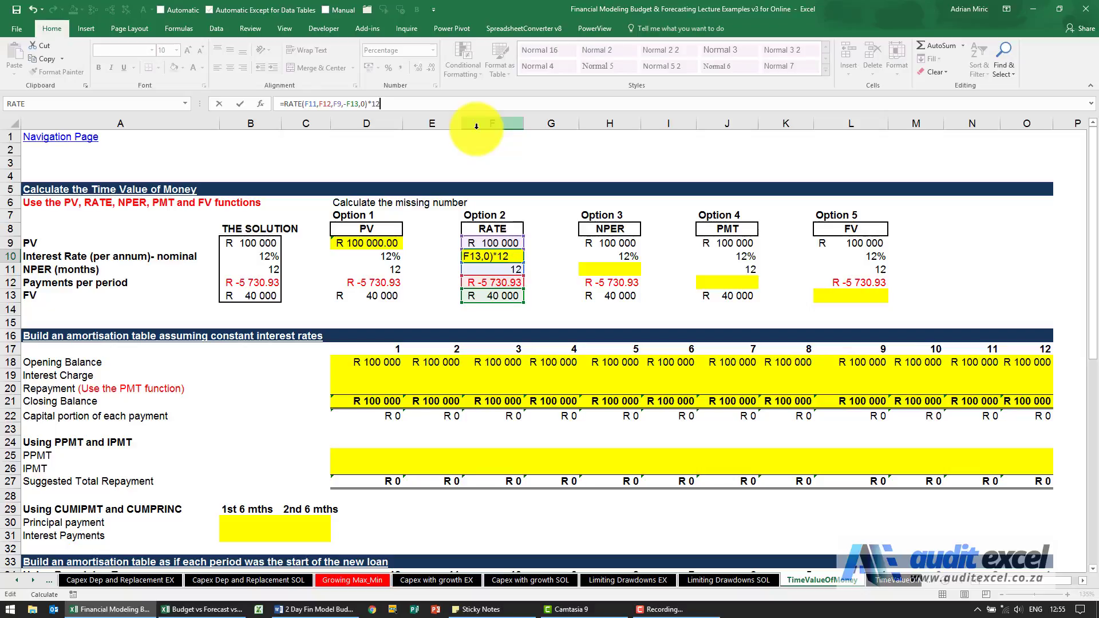
pyautogui.press('Return')
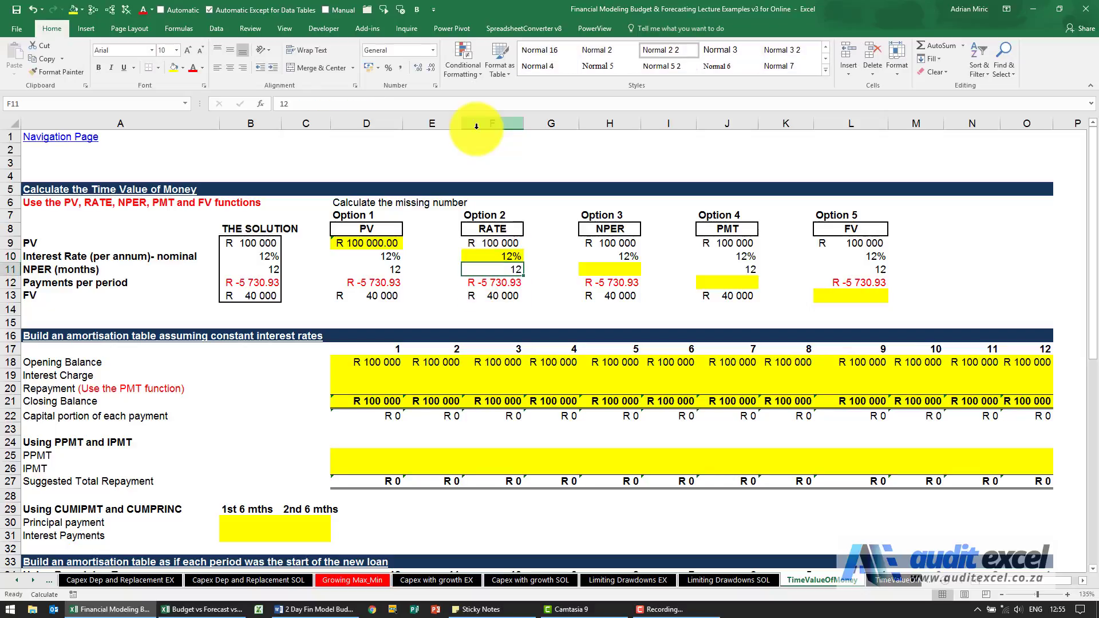
pyautogui.click(503, 255)
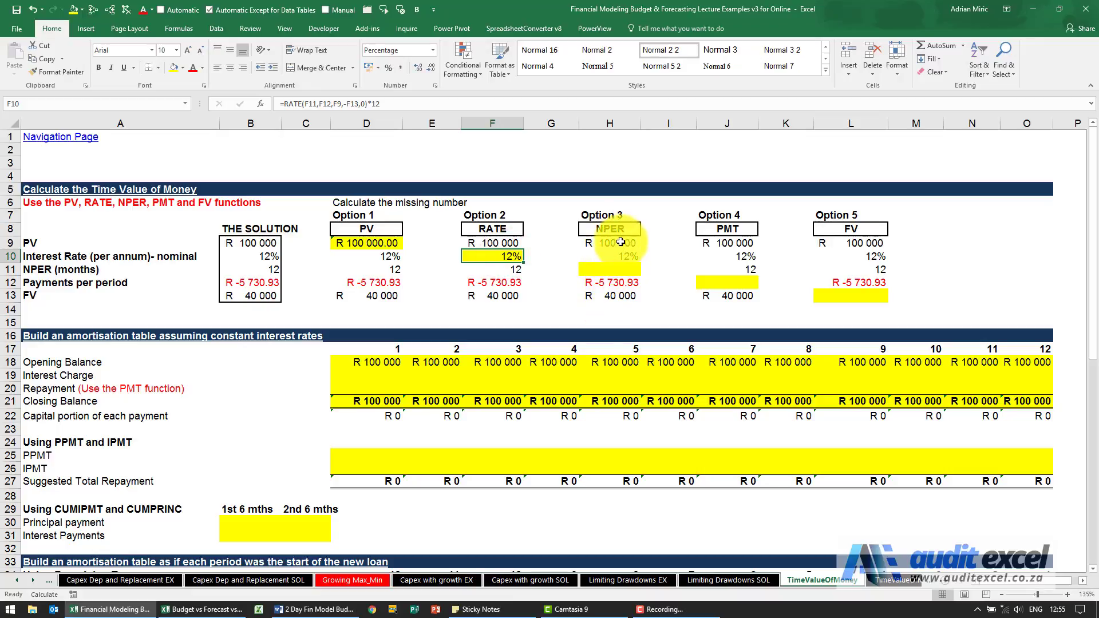
pyautogui.click(610, 269)
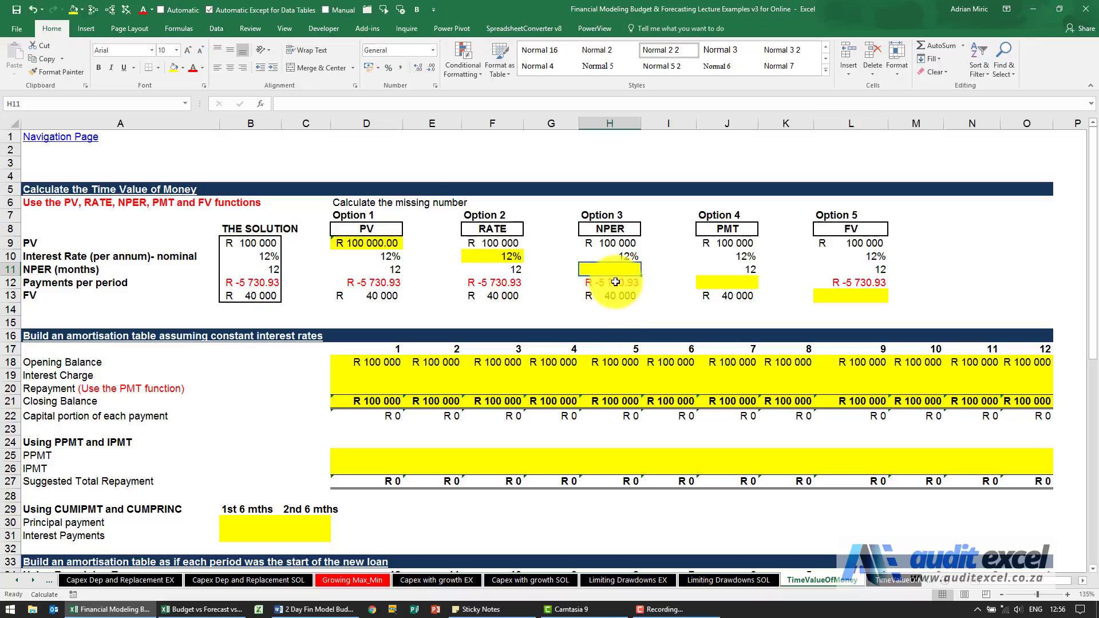
pyautogui.click(615, 270)
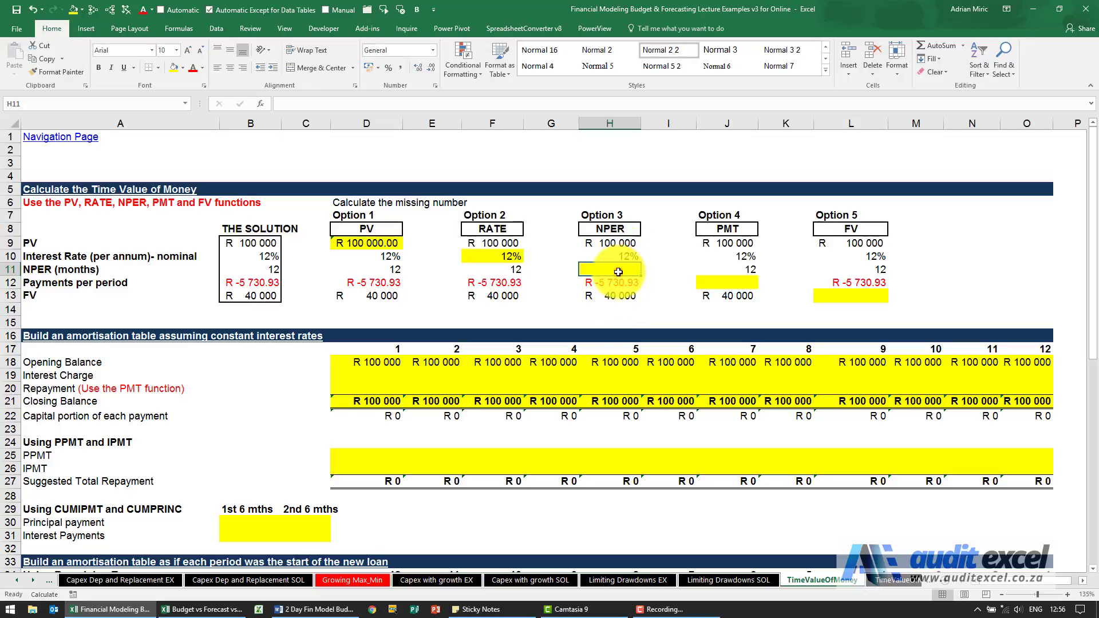
# Insert the NPER function into H11 with Rate H10/12.
pyautogui.click(262, 105)
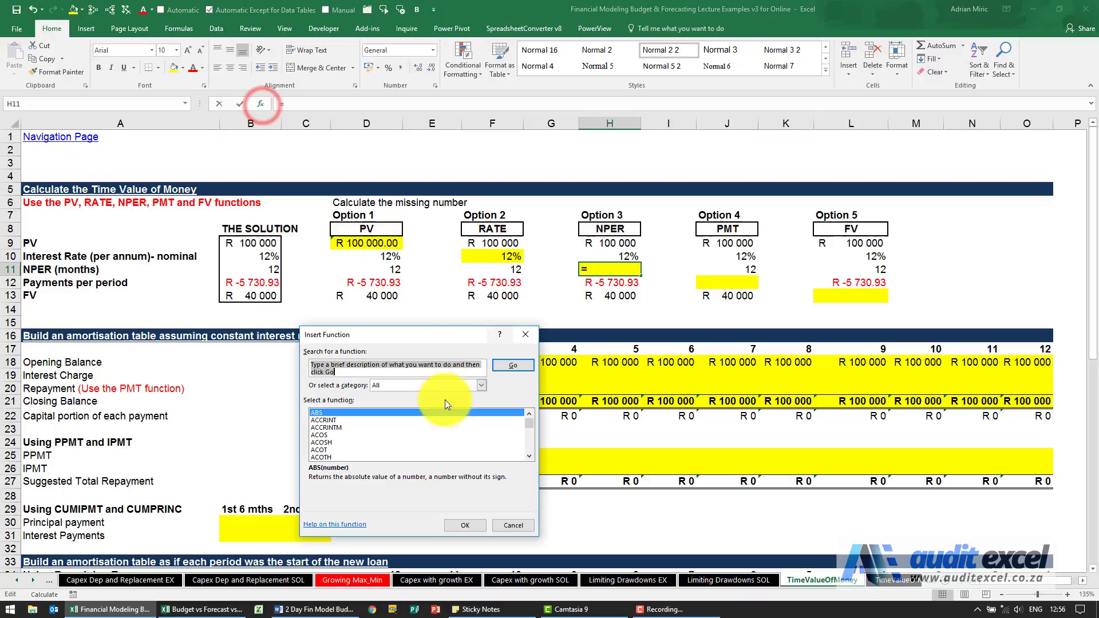
pyautogui.click(427, 427)
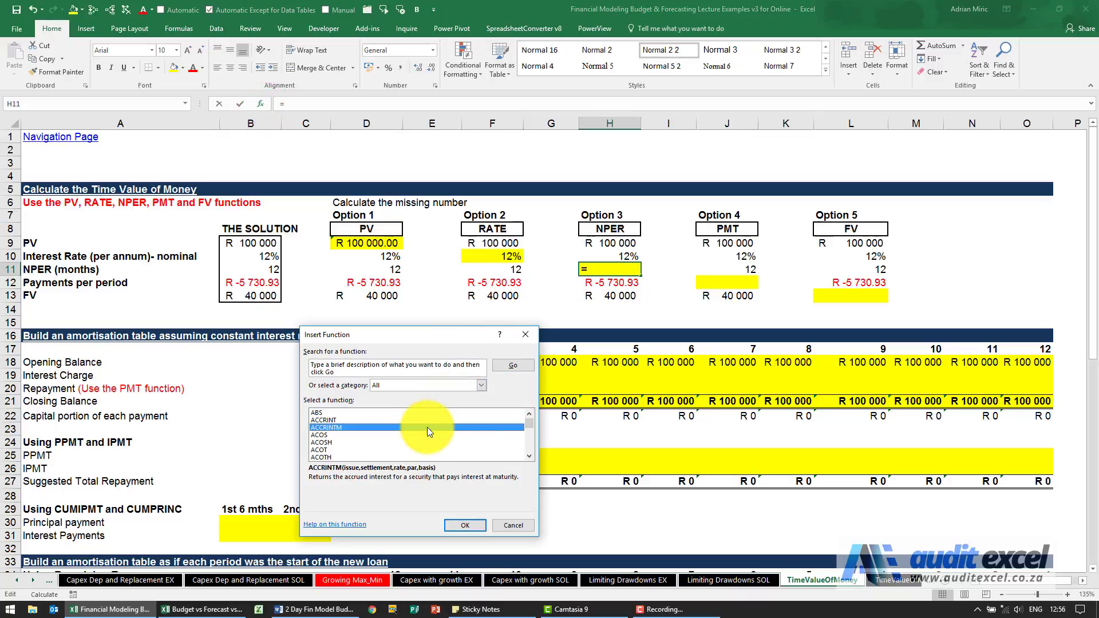
pyautogui.write('nper')
pyautogui.press('Return')
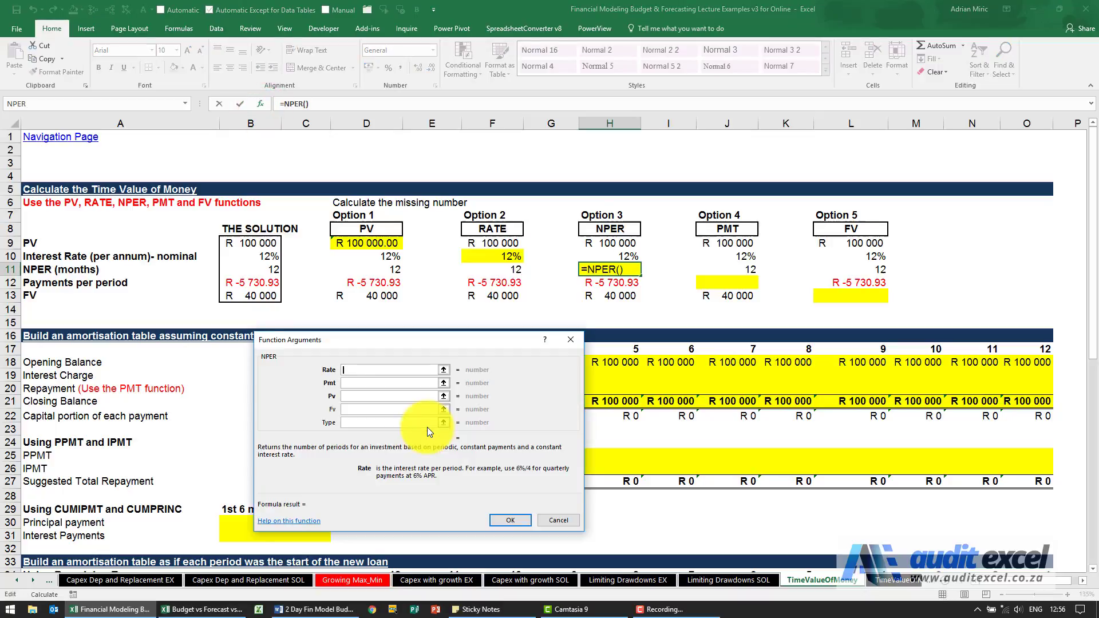
pyautogui.click(621, 256)
pyautogui.write('/12')
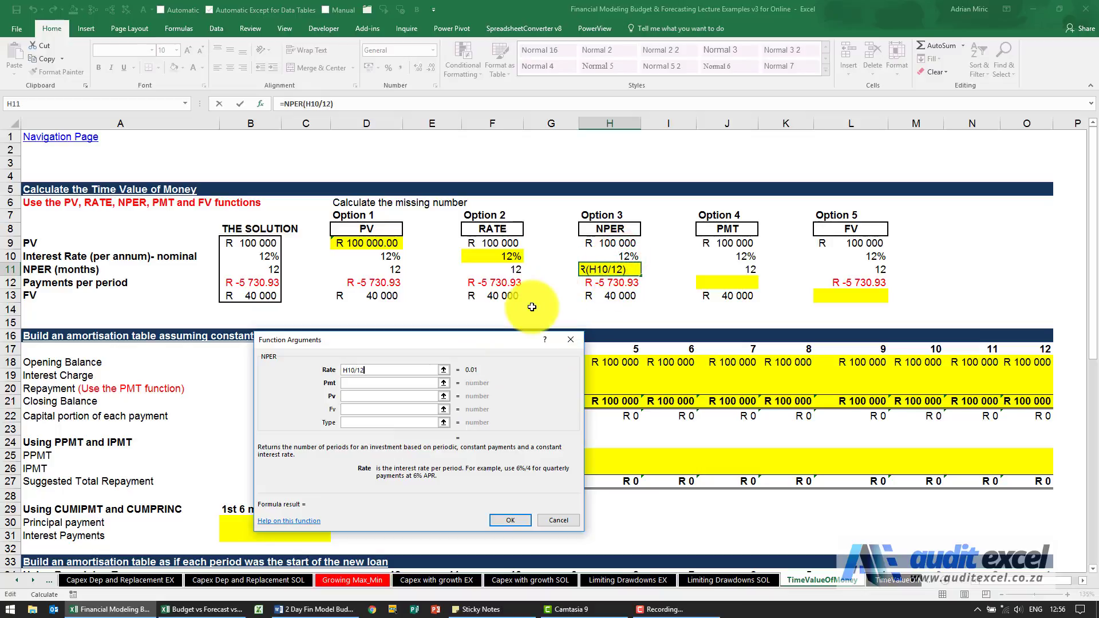
# Complete NPER with Pmt H12, Pv H9, Fv -H13 and Type 0, returning 12 months.
pyautogui.click(360, 395)
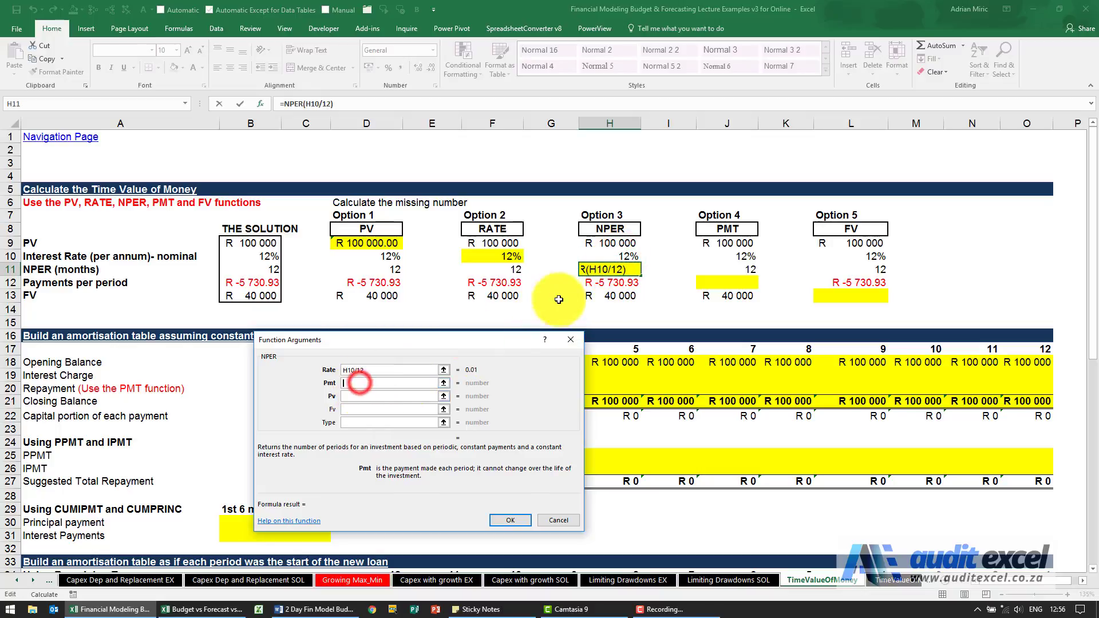
pyautogui.click(601, 284)
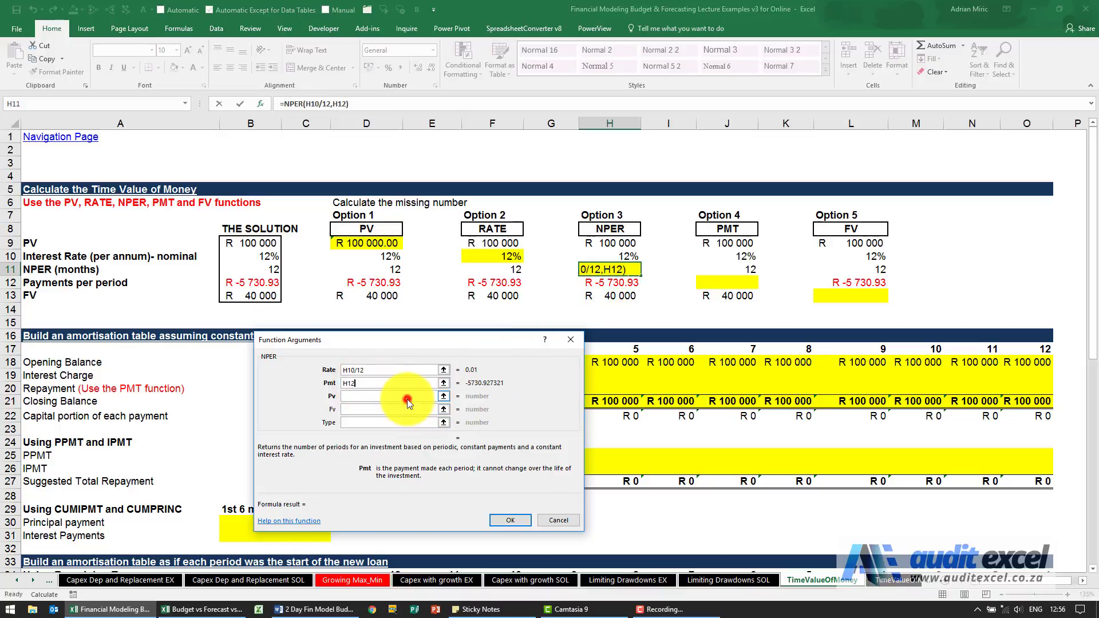
pyautogui.click(408, 396)
pyautogui.click(612, 243)
pyautogui.click(429, 409)
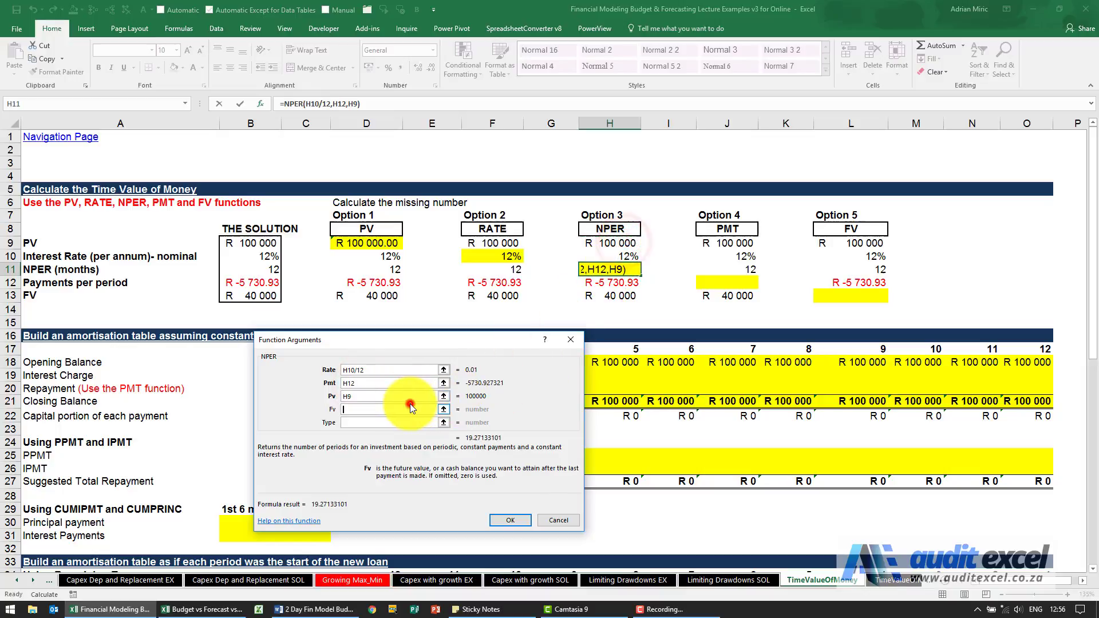
pyautogui.write('-')
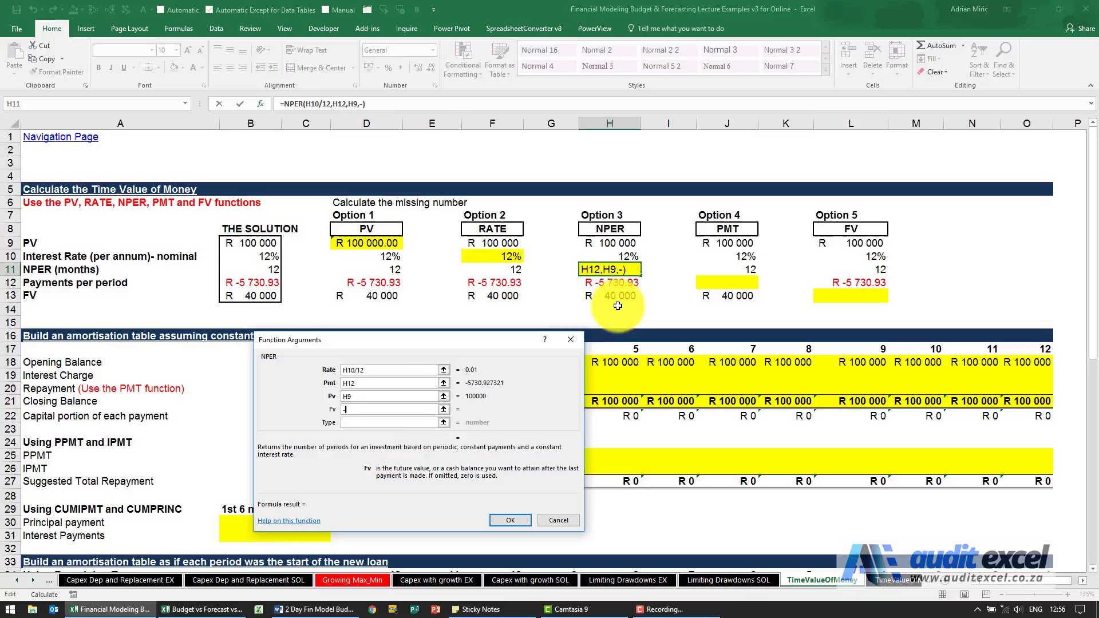
pyautogui.click(621, 295)
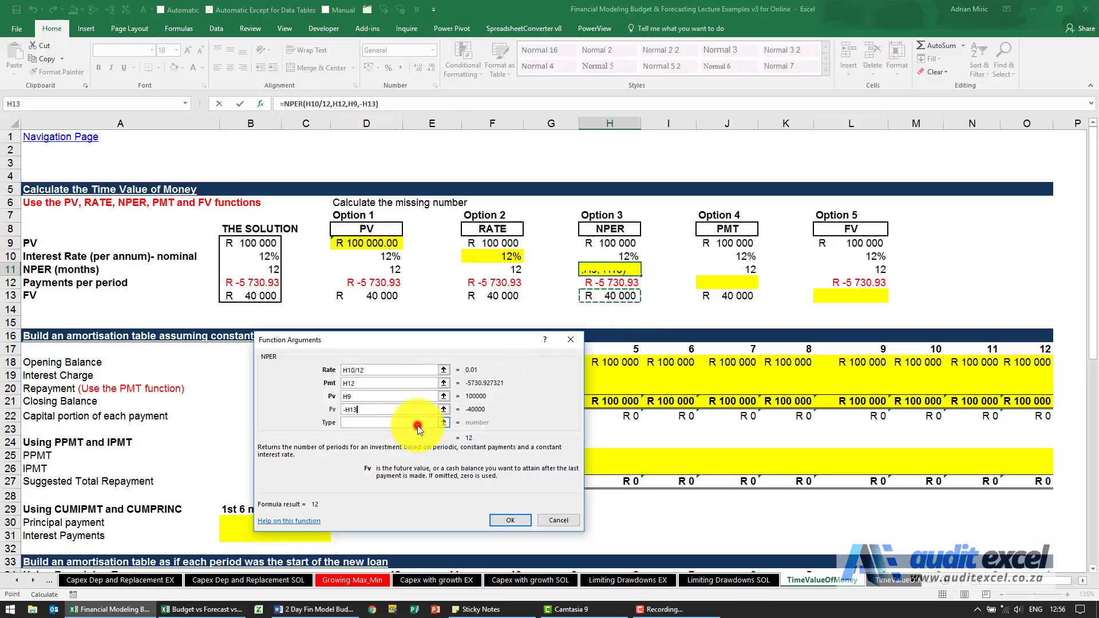
pyautogui.click(425, 422)
pyautogui.write('0')
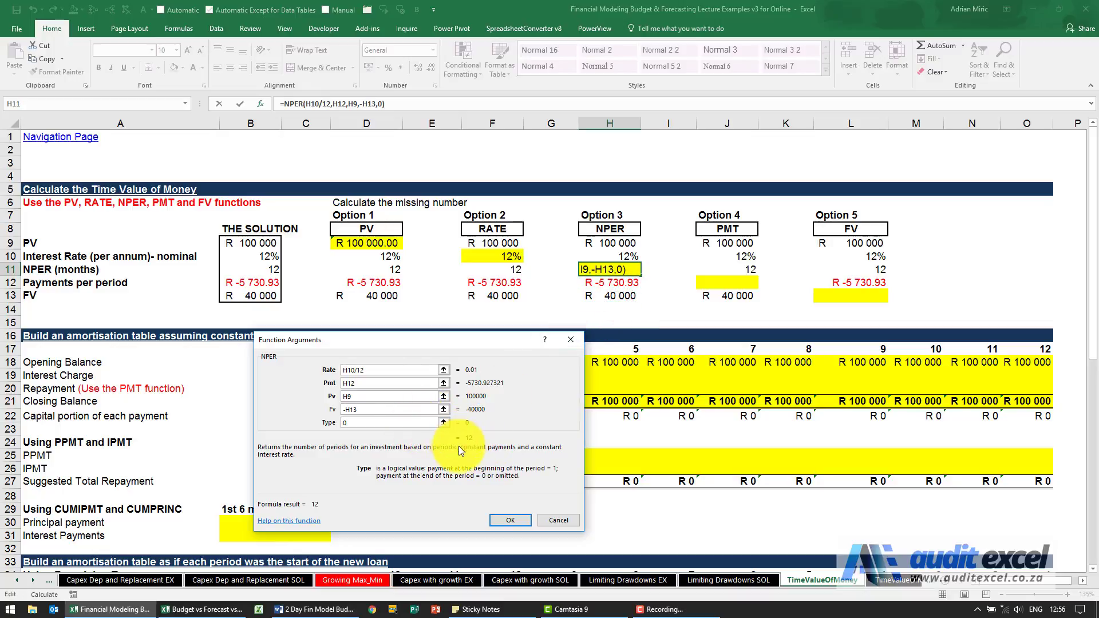
pyautogui.click(503, 517)
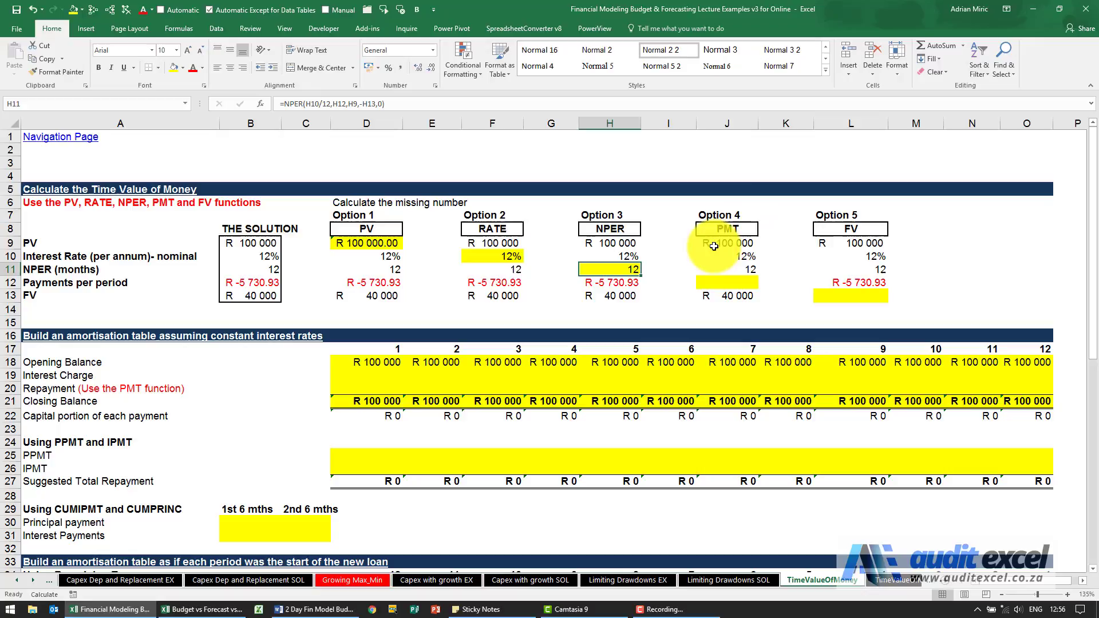
# Insert the PMT function into Option 4's empty payment cell J12.
pyautogui.click(734, 283)
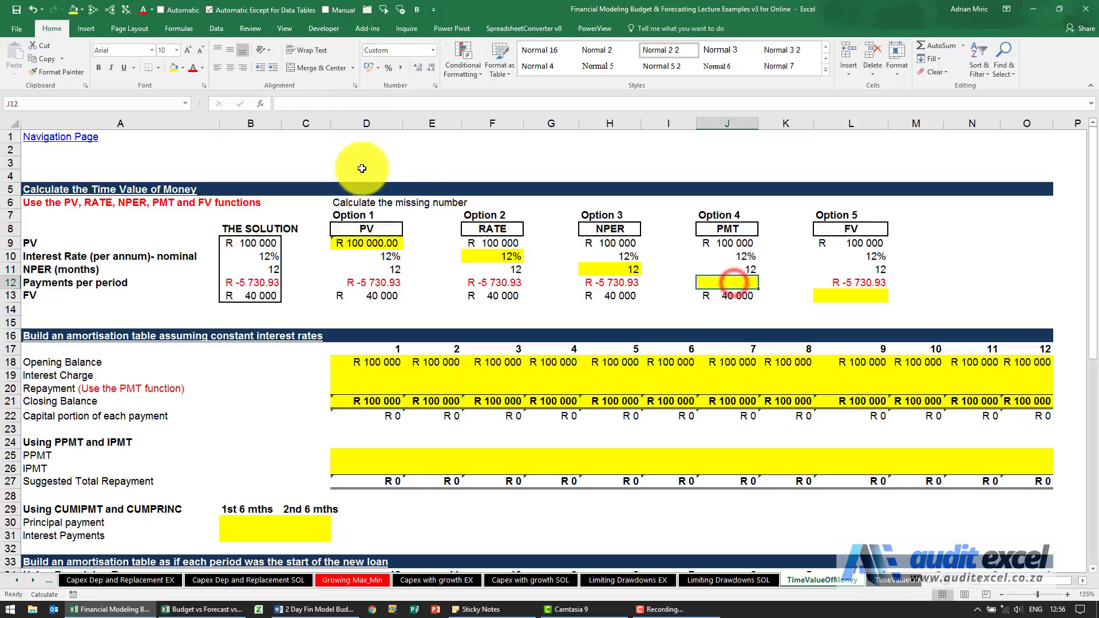
pyautogui.click(469, 431)
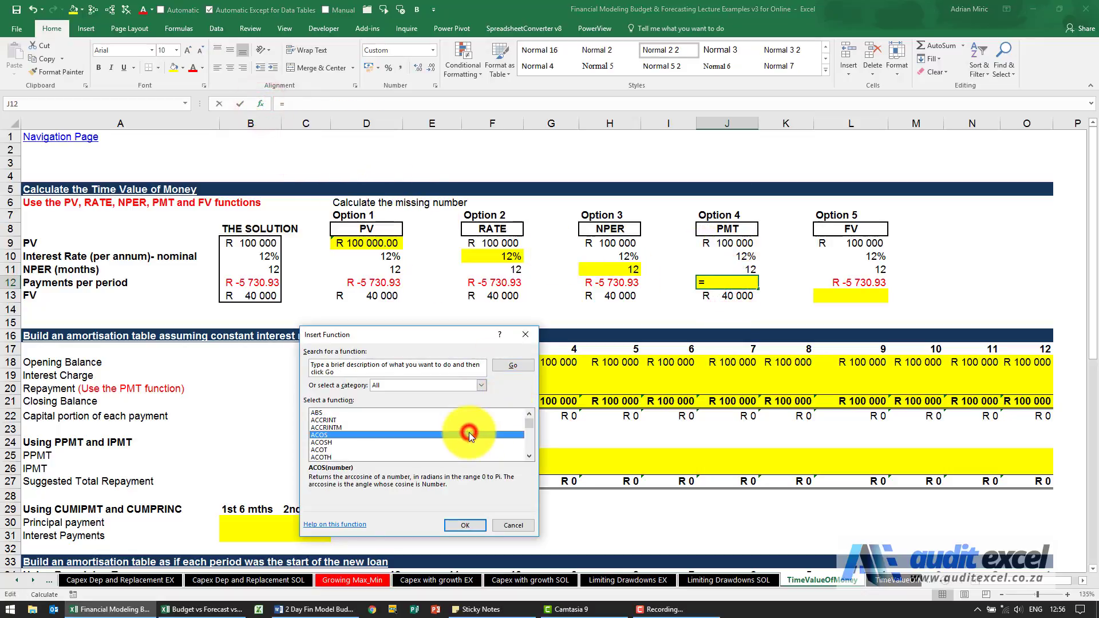
pyautogui.write('pmt')
pyautogui.press('Return')
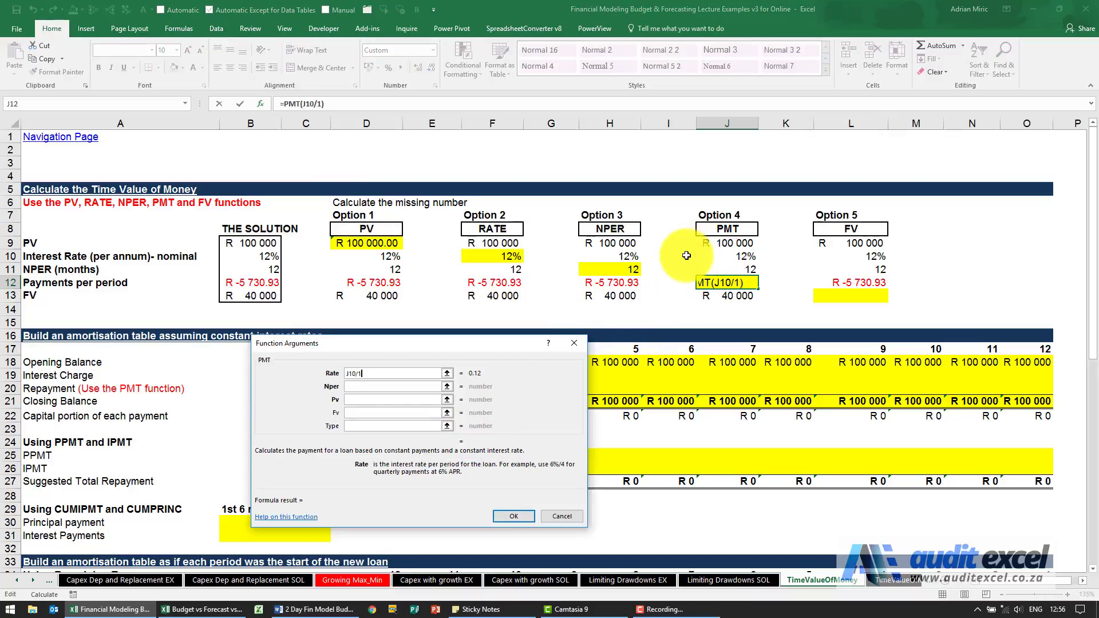
# Complete PMT with Rate J10/12, Nper J11, Pv J9, Fv -J13 and Type 0, returning R -5 730.93.
pyautogui.press('Tab')
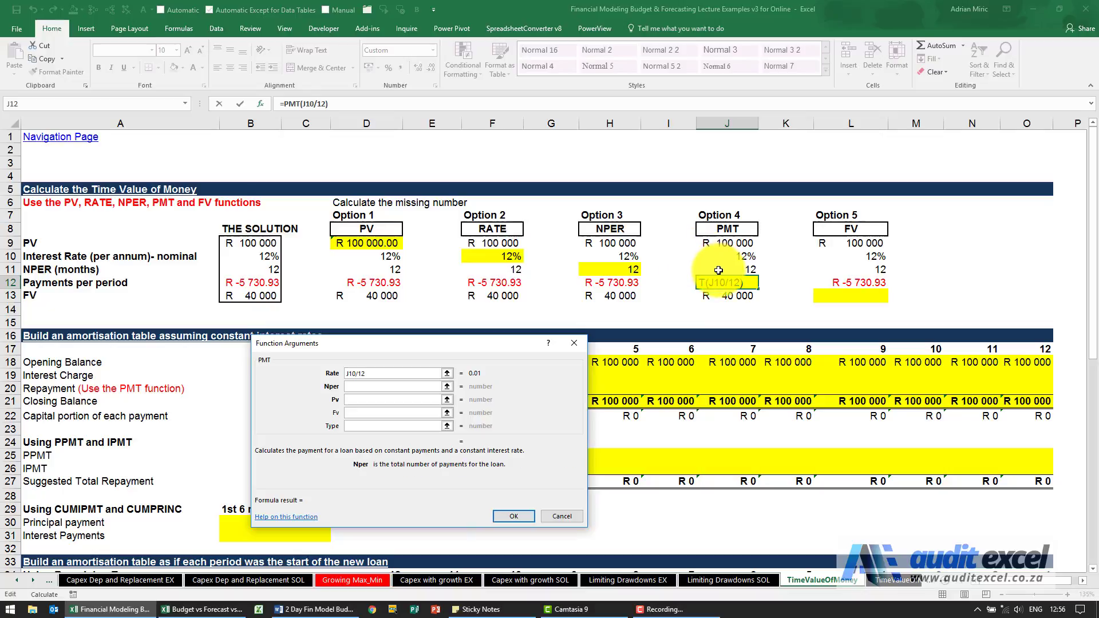
pyautogui.press('Tab')
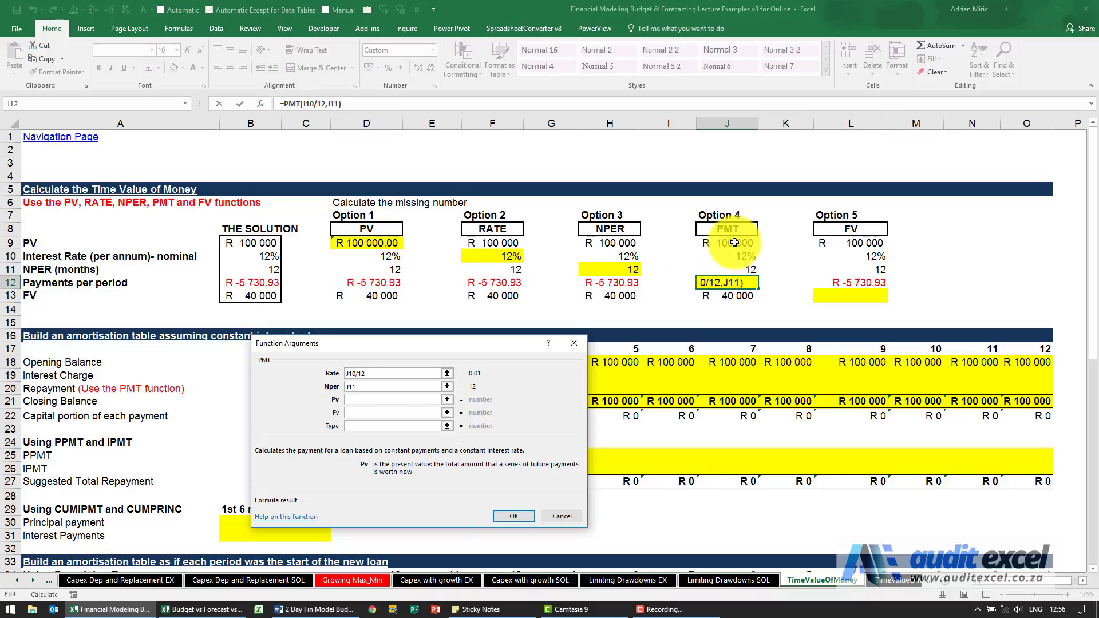
pyautogui.press('Tab')
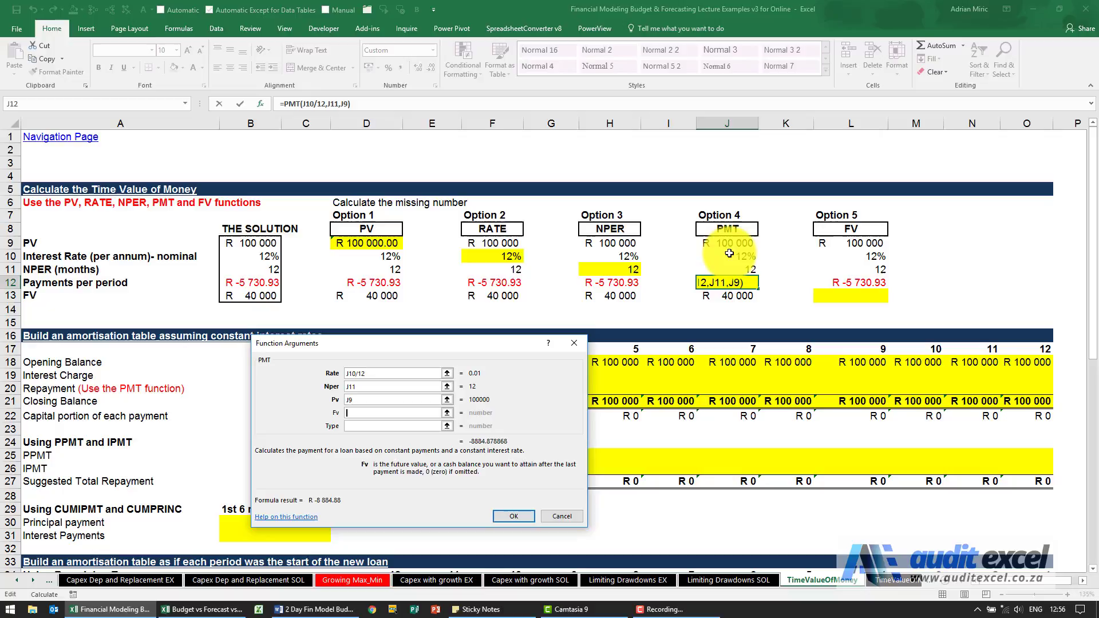
pyautogui.write('-J13')
pyautogui.click(729, 293)
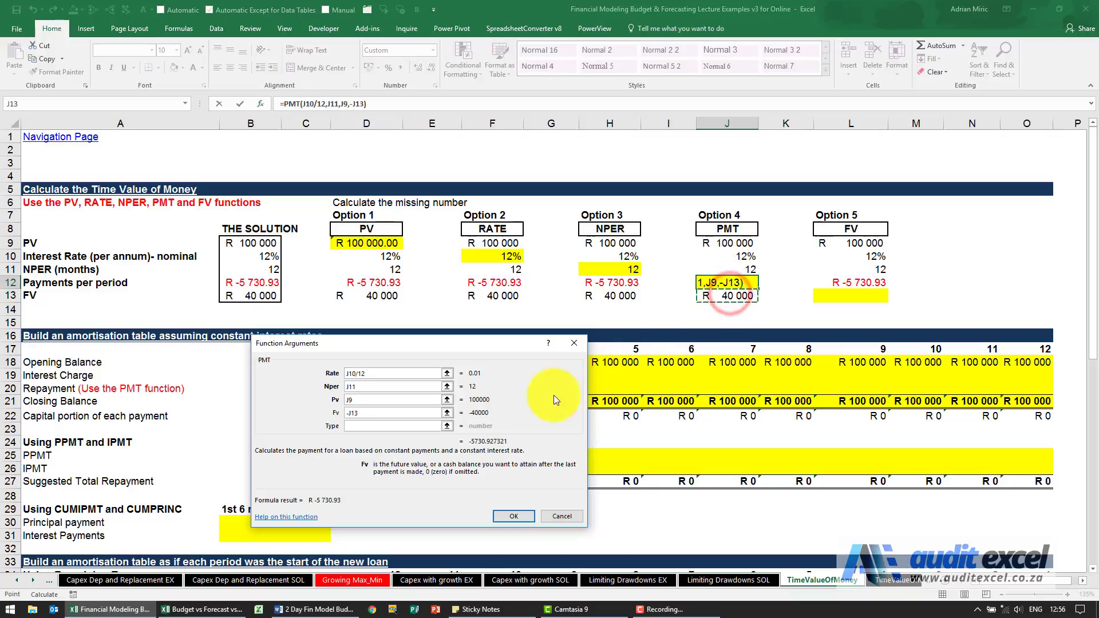
pyautogui.click(426, 426)
pyautogui.write('0')
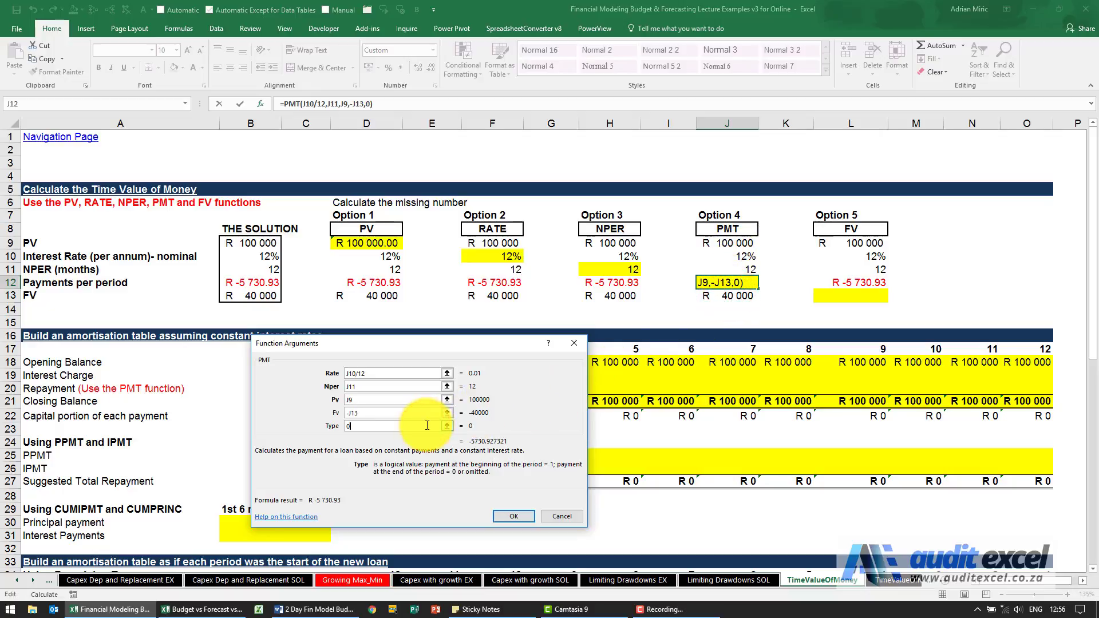
pyautogui.click(511, 515)
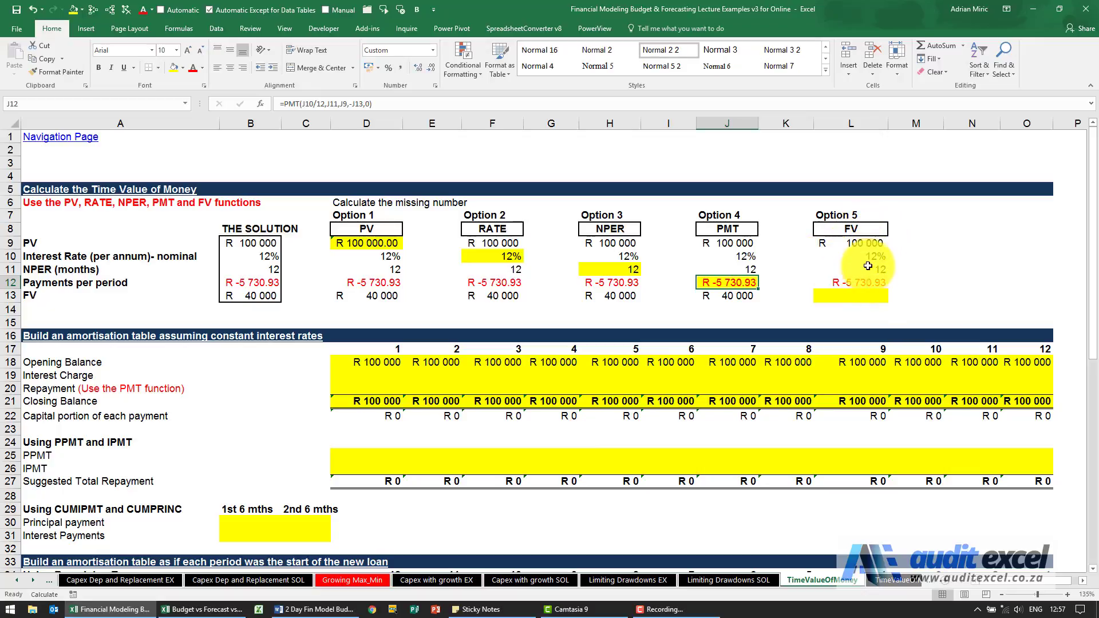
# Insert the FV function into Option 5's empty future value cell L13.
pyautogui.click(866, 295)
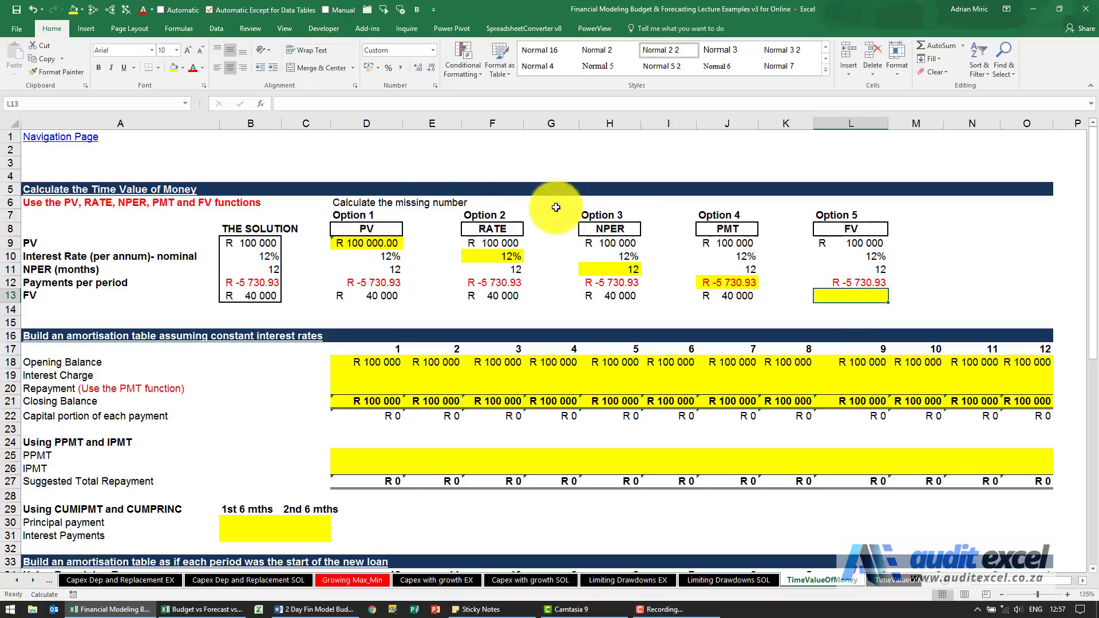
pyautogui.click(261, 104)
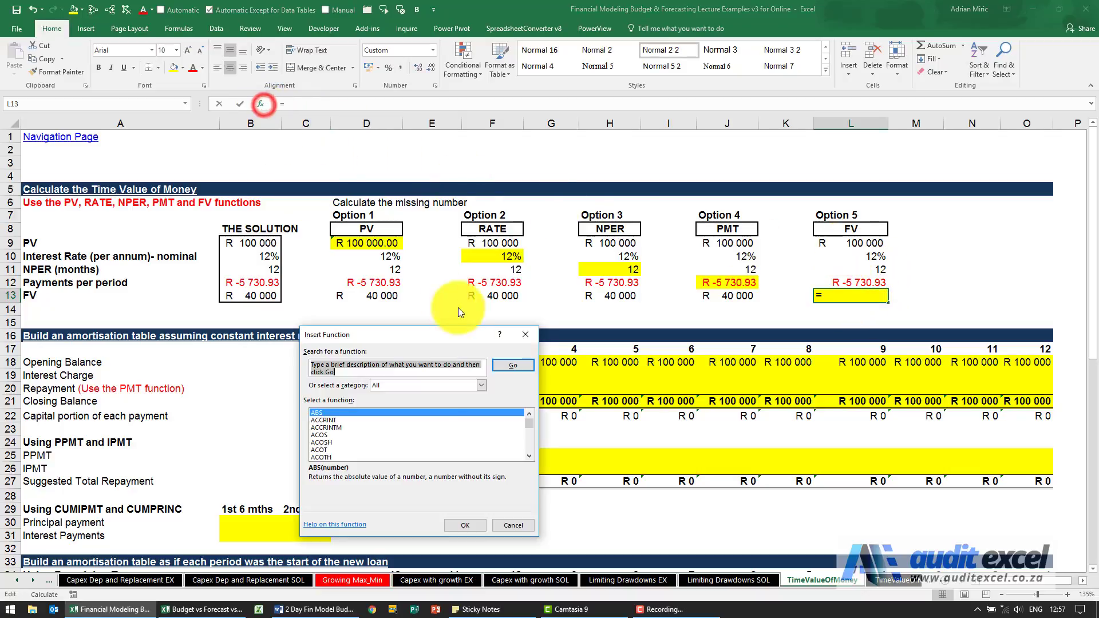
pyautogui.click(413, 429)
pyautogui.press('f')
pyautogui.press('v')
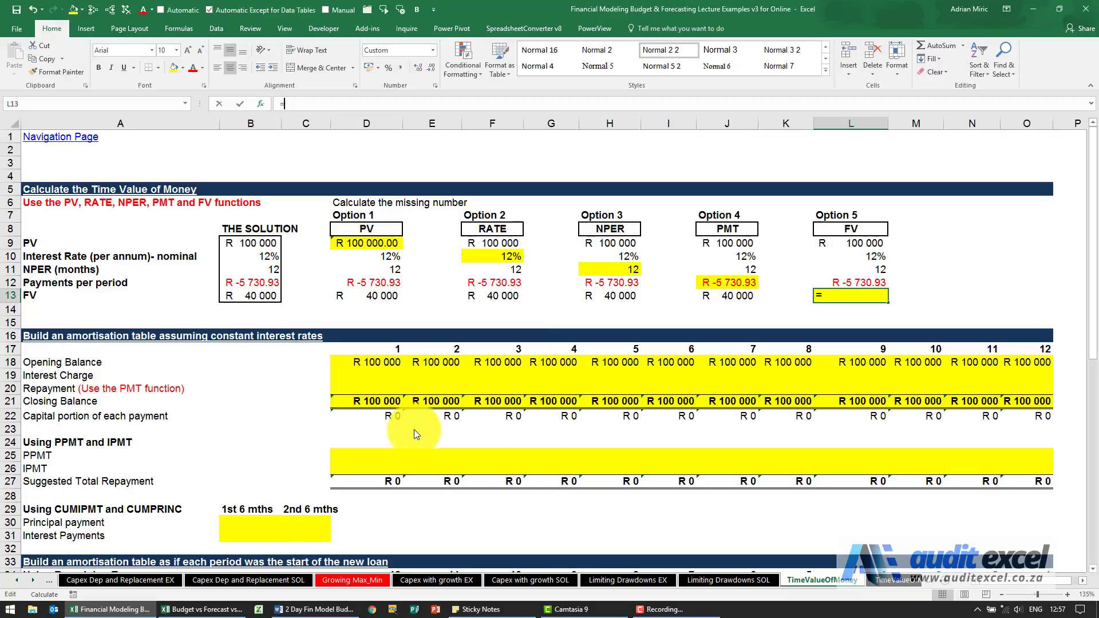
pyautogui.press('Return')
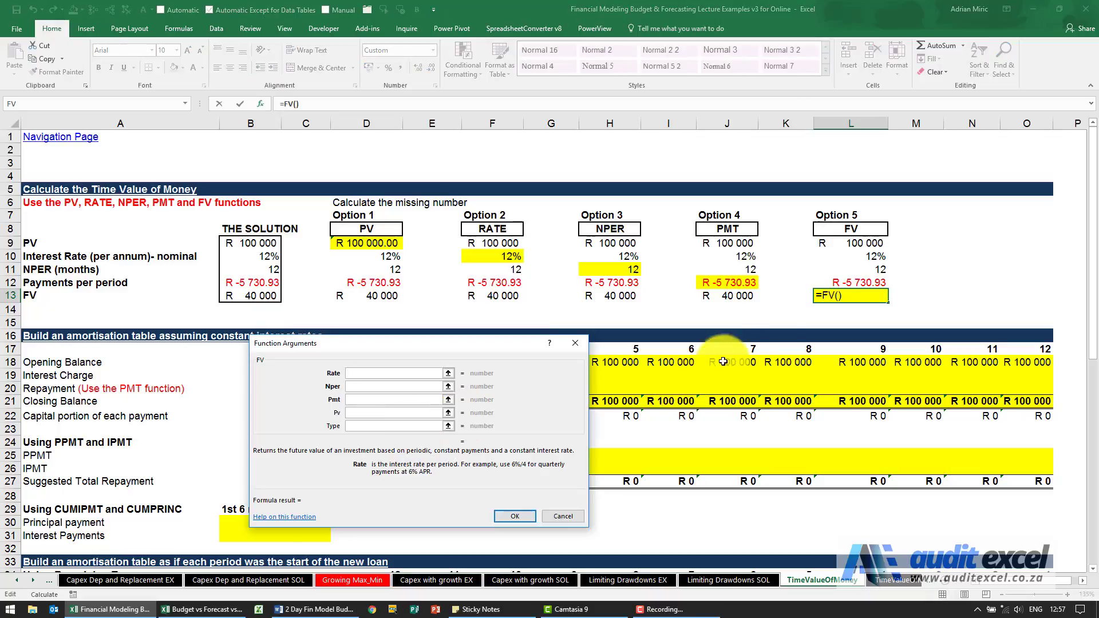
# Fill the FV arguments with Rate L10/12, Nper L11, Pmt L12, Pv L9 and Type 0.
pyautogui.click(851, 256)
pyautogui.click(428, 372)
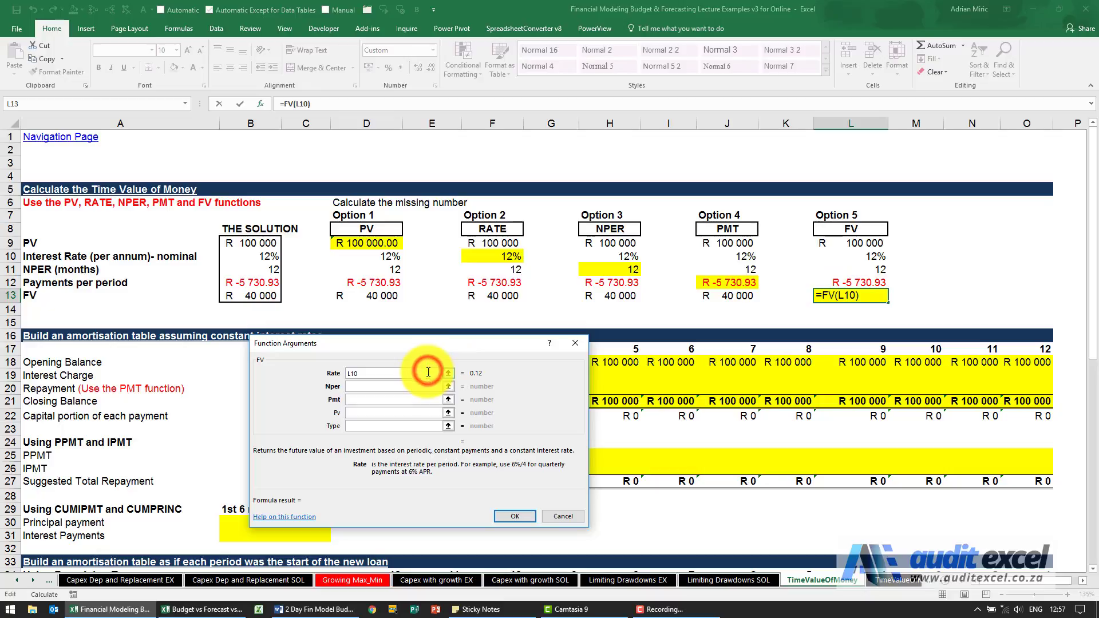
pyautogui.write('/12')
pyautogui.click(389, 387)
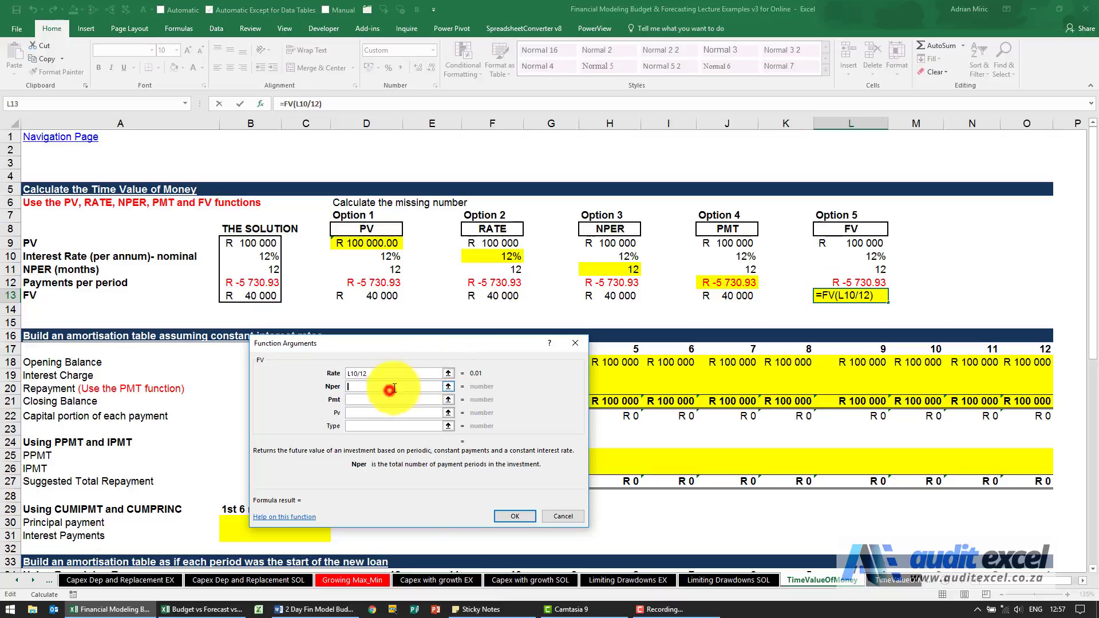
pyautogui.press('Tab')
pyautogui.click(861, 282)
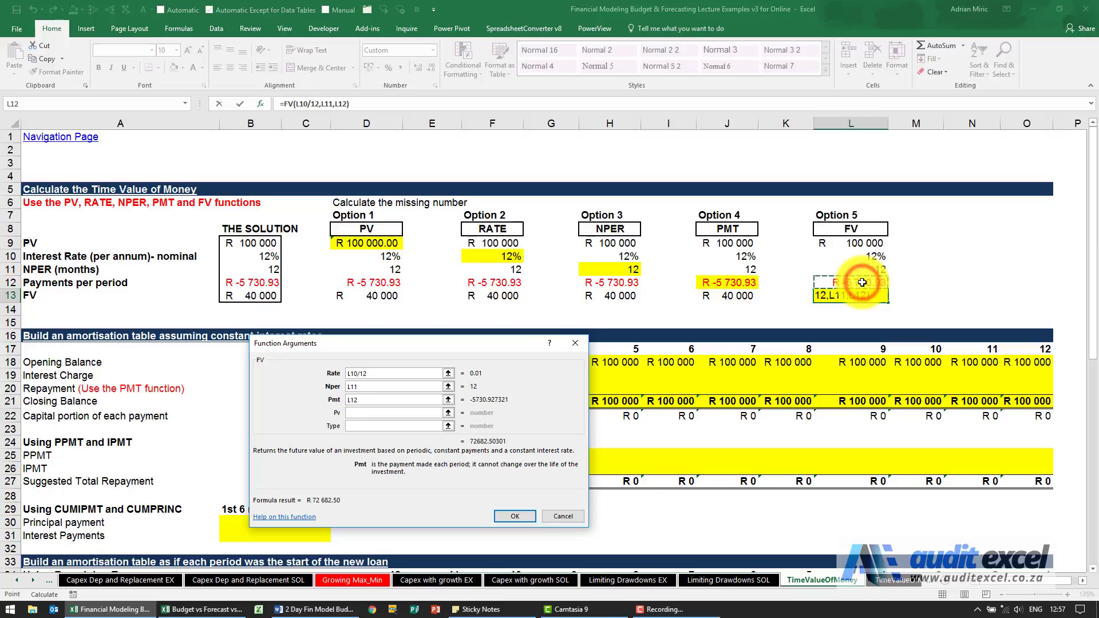
pyautogui.press('Tab')
pyautogui.click(865, 243)
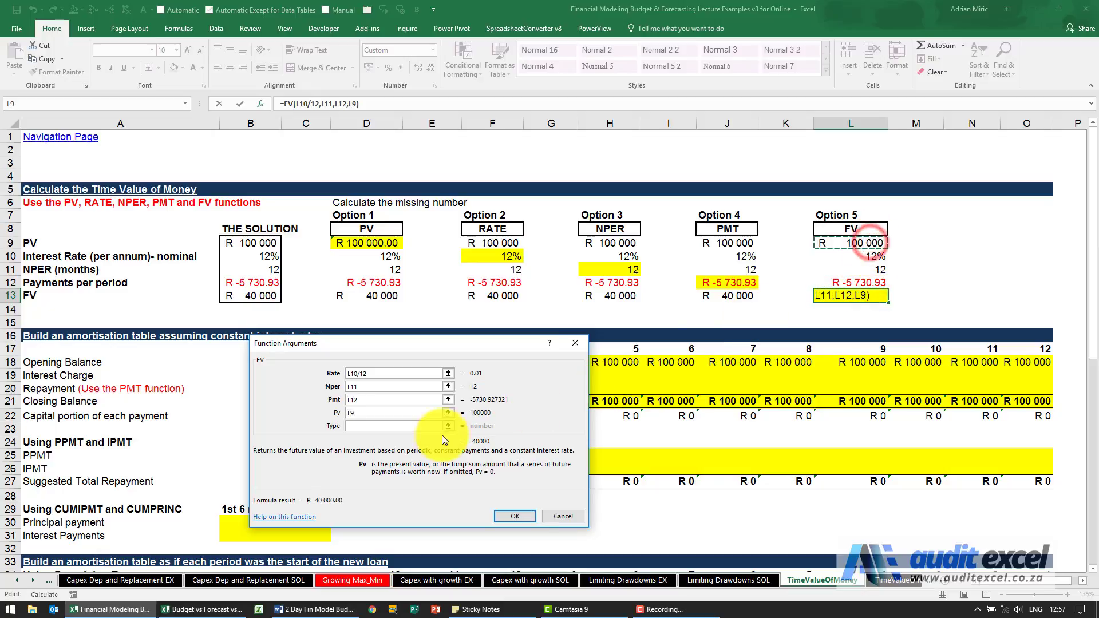
pyautogui.press('Tab')
pyautogui.write('0')
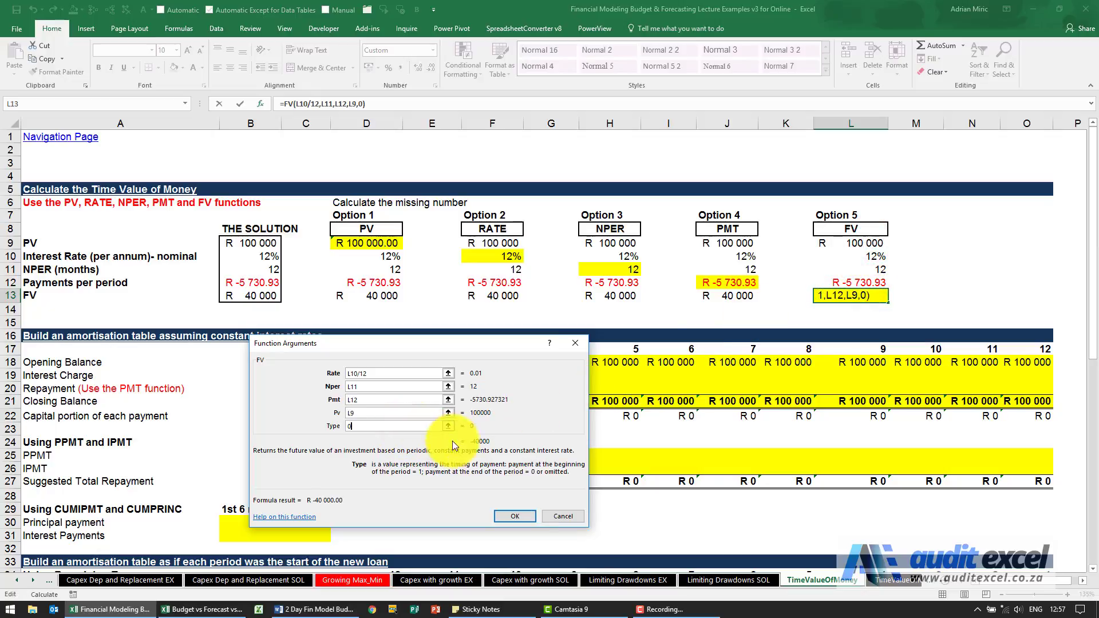
# Confirm the FV formula so L13 shows R -40 000.00.
pyautogui.click(513, 516)
pyautogui.click(861, 306)
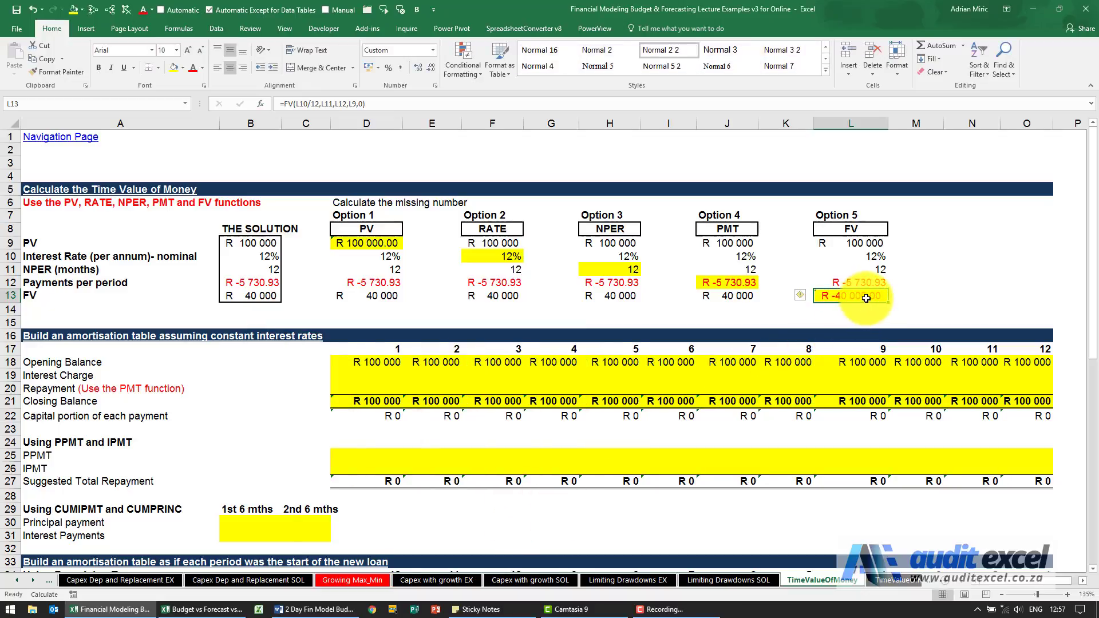